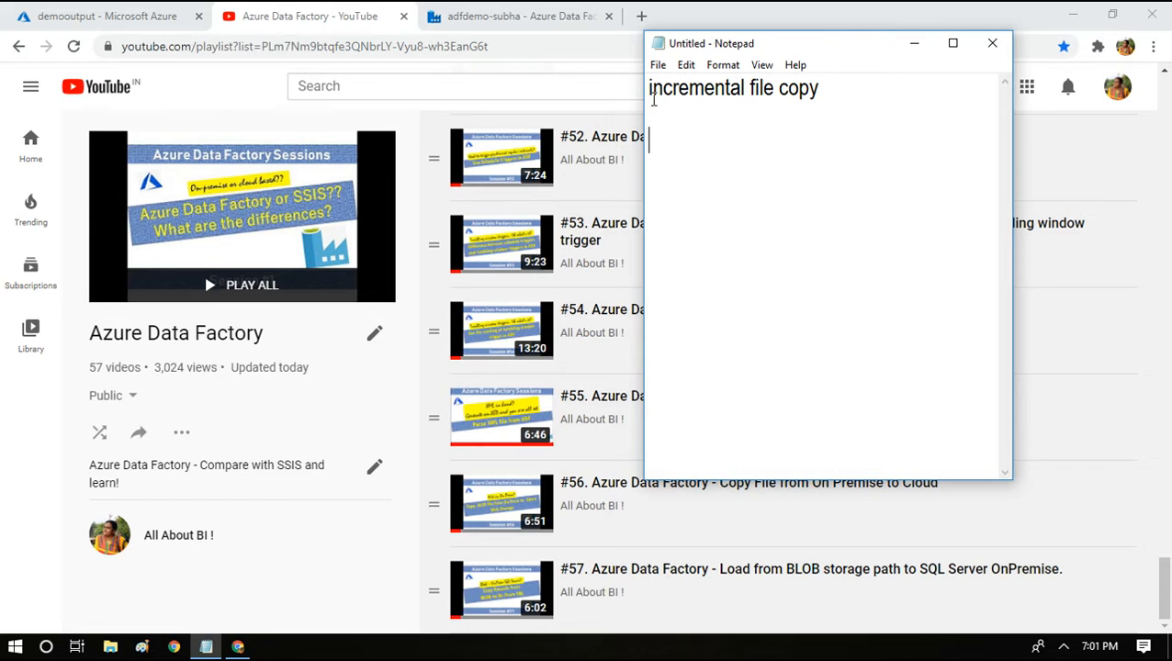
Step: Switch to Notepad and add the lines "pipeline", "datasets" and "linked serves" beneath the incremental file copy heading
click(443, 11)
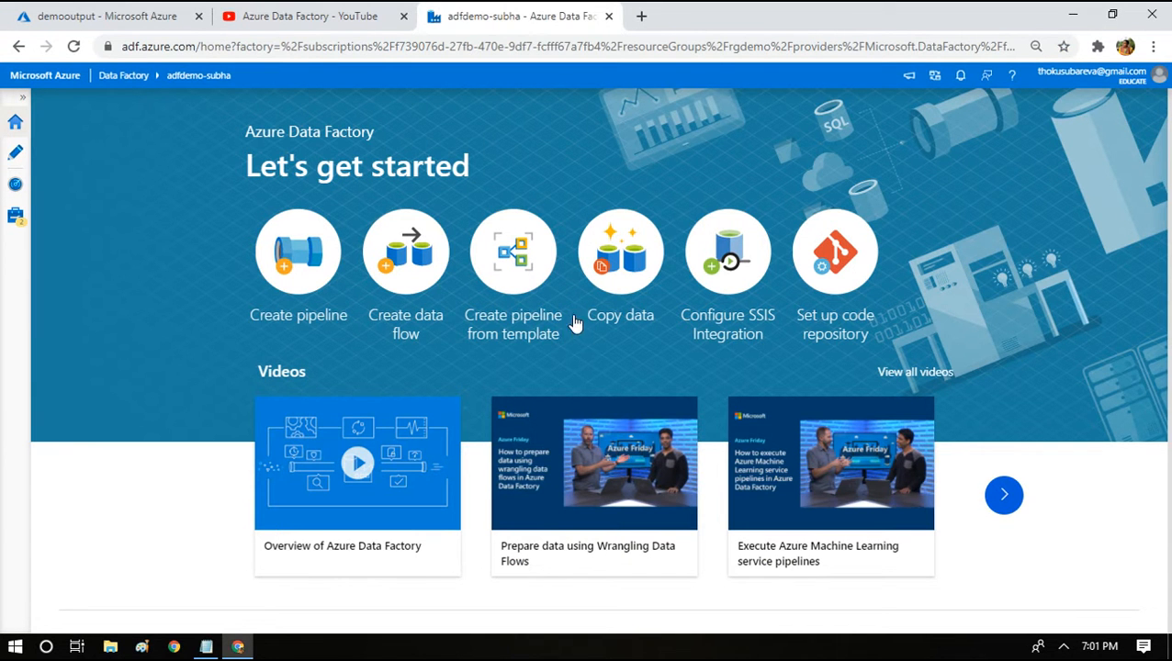
click(208, 647)
text(pipeline)
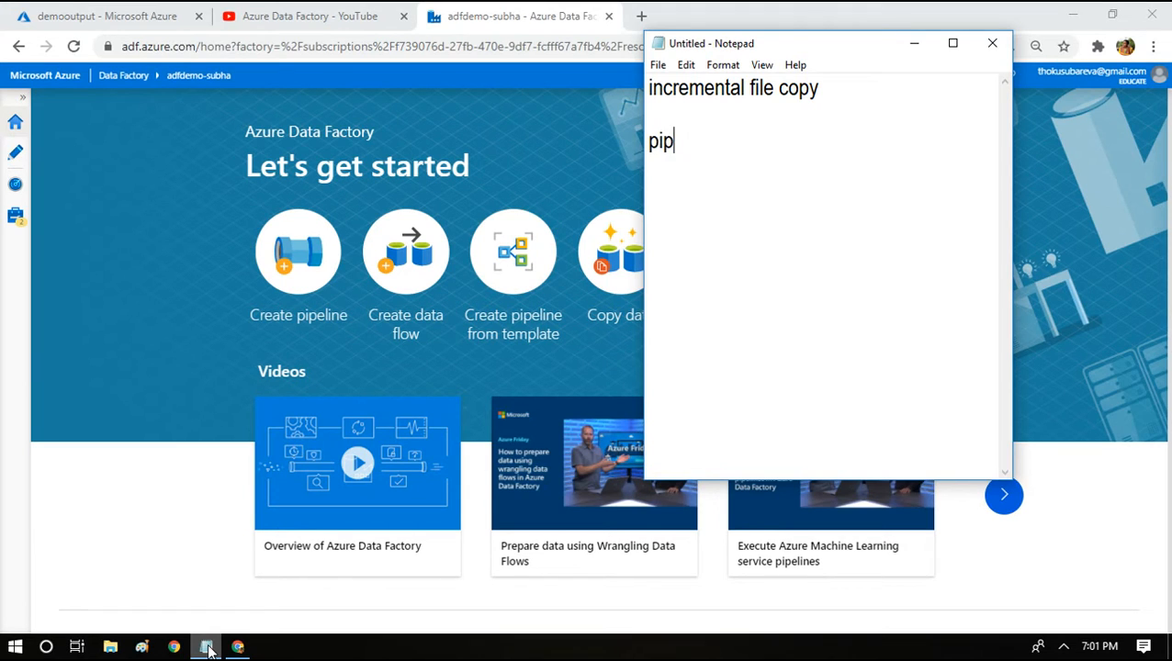
key(Return)
text(datasets)
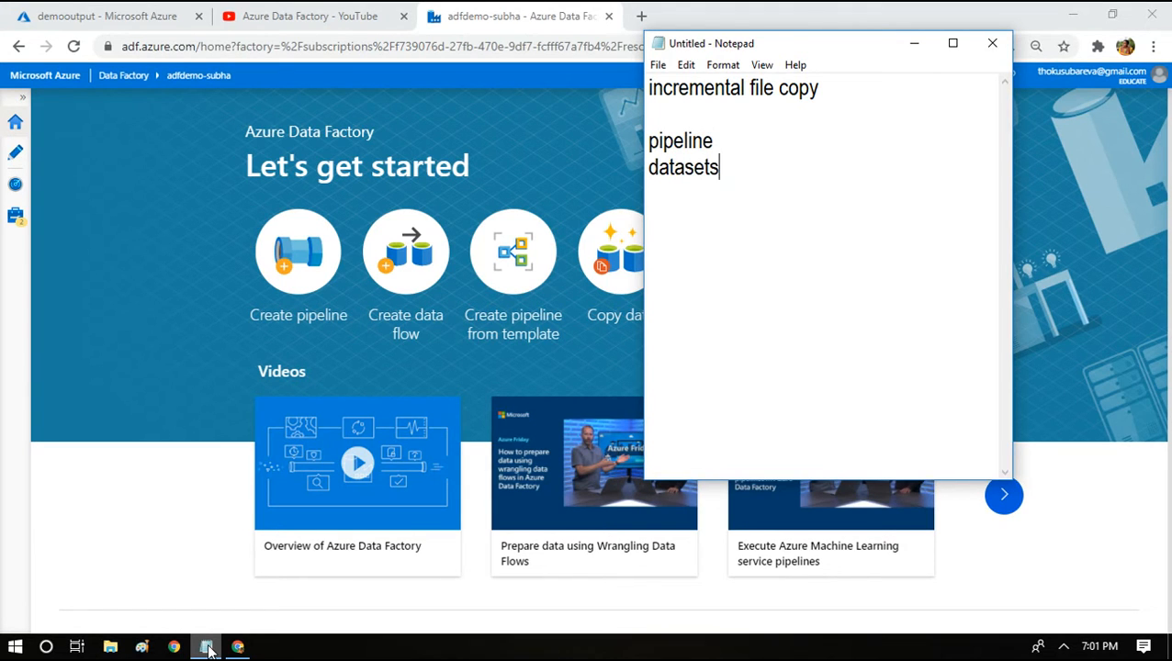
key(Return)
text(linked serves)
key(Return)
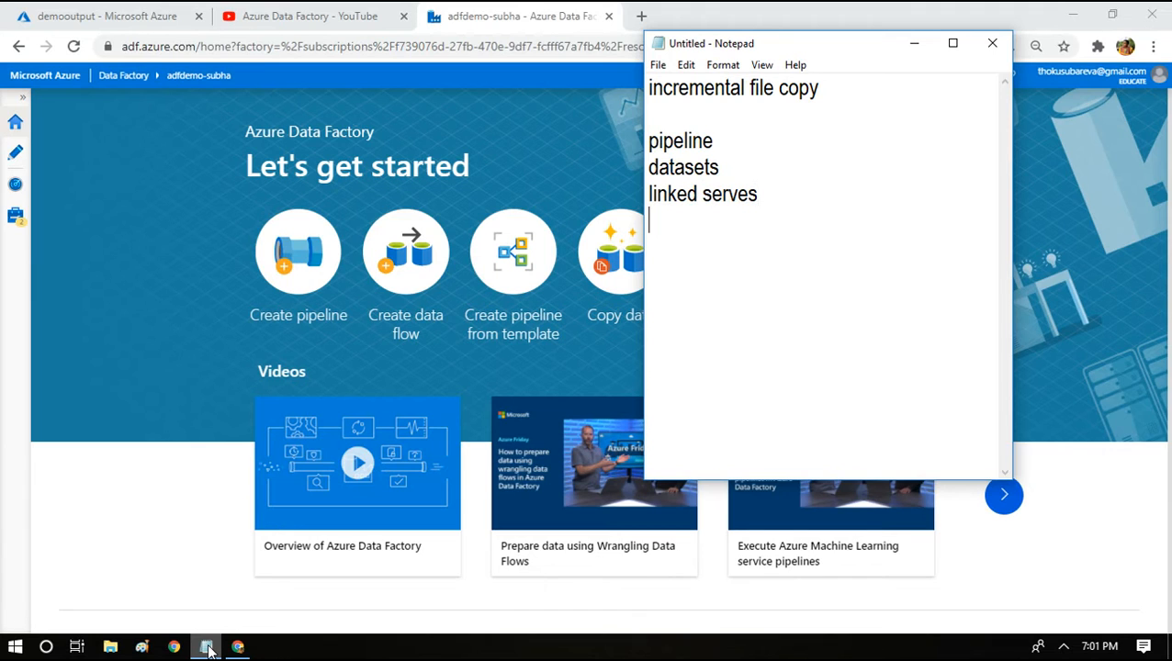
Step: Add the lines "triggers" and "activates triggers" to the note, and select the whole list from pipeline down
text(tru)
key(BackSpace)
key(BackSpace)
text(riggers)
key(Return)
text(acti)
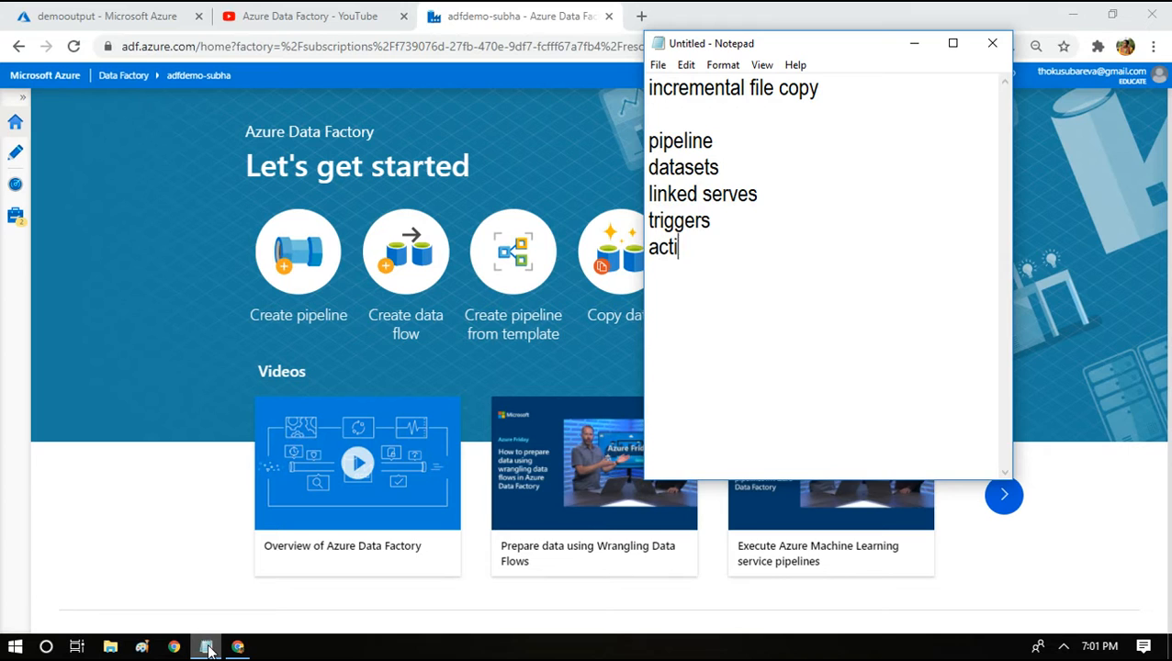
text(vates triggers)
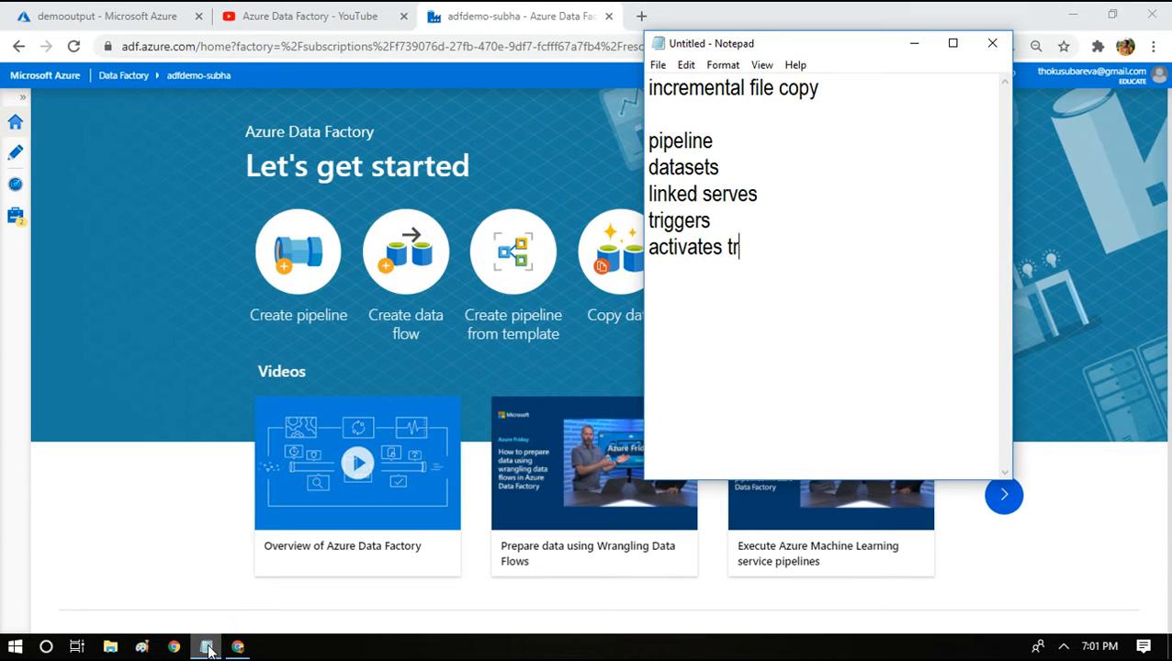
key(shift+Up)
key(shift+Up)
key(shift+Up)
key(shift+Up)
key(shift+Up)
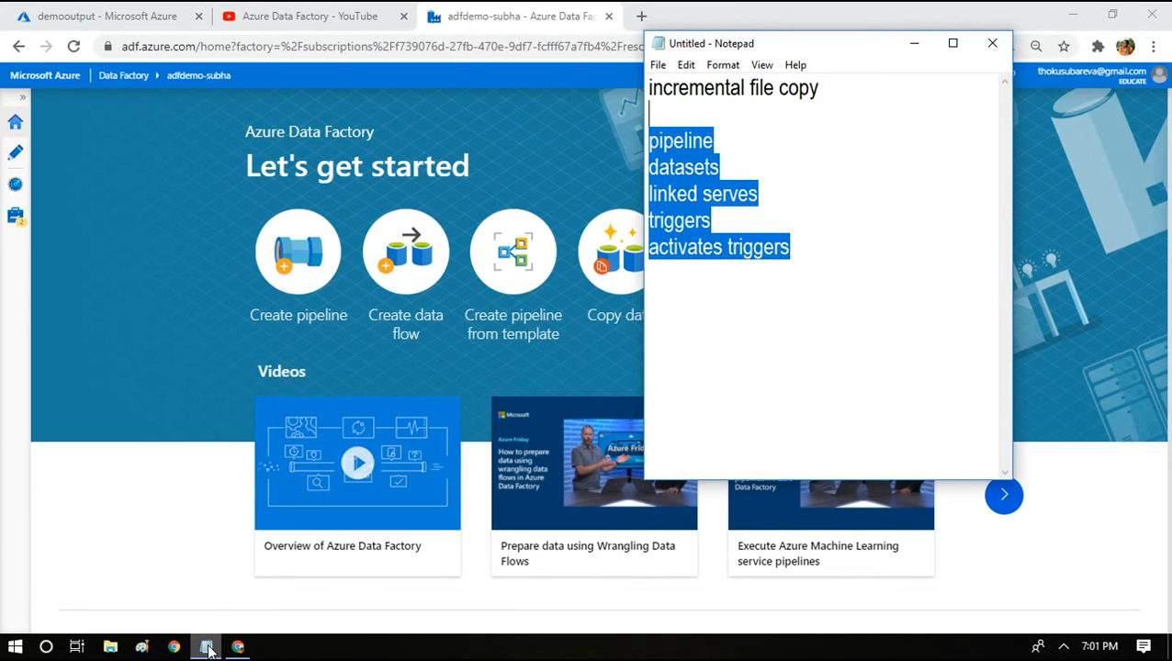
Step: Return to Azure Data Factory, start the Copy Data tool discarding unpublished changes, and set the task to run regularly on schedule
click(208, 649)
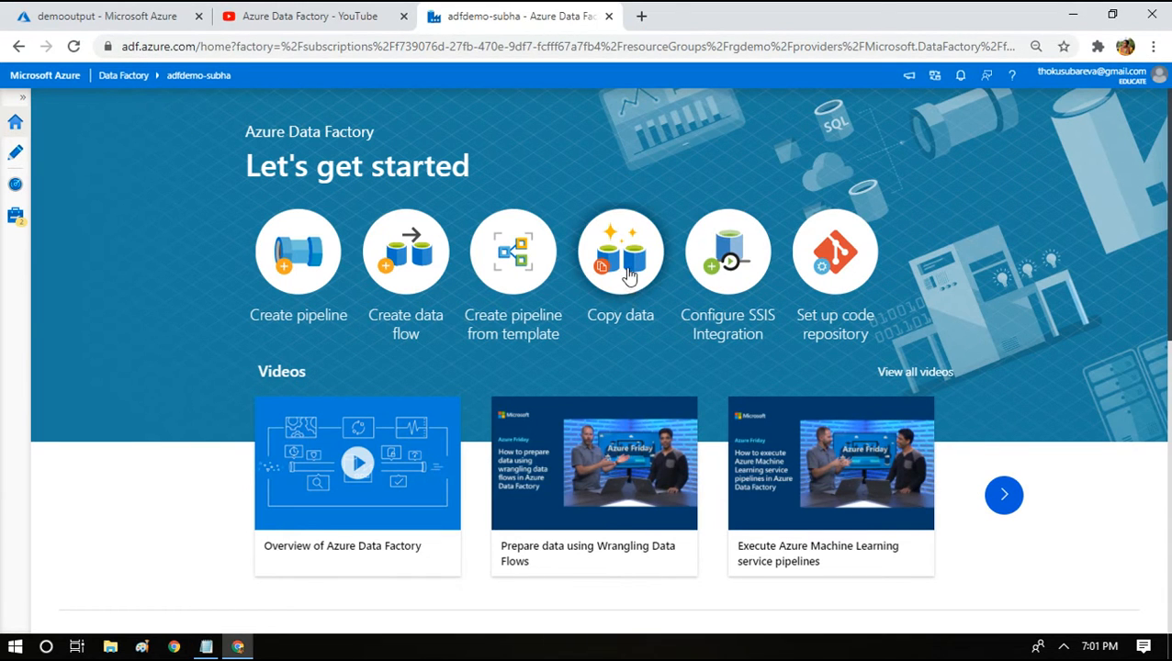
click(627, 281)
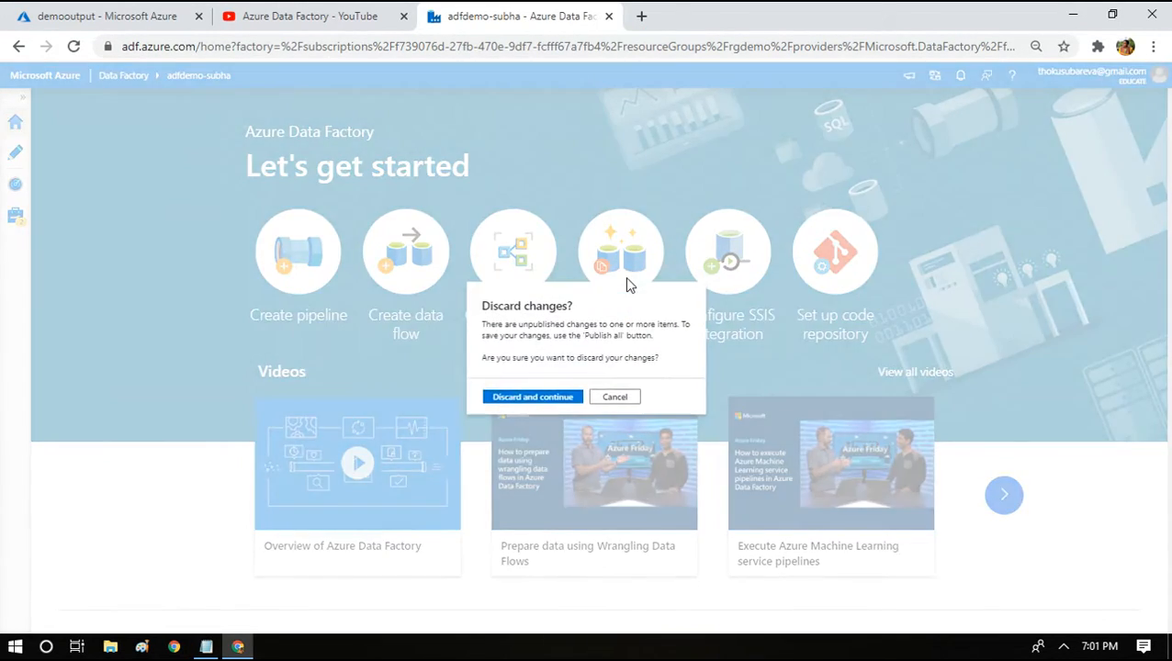
click(528, 405)
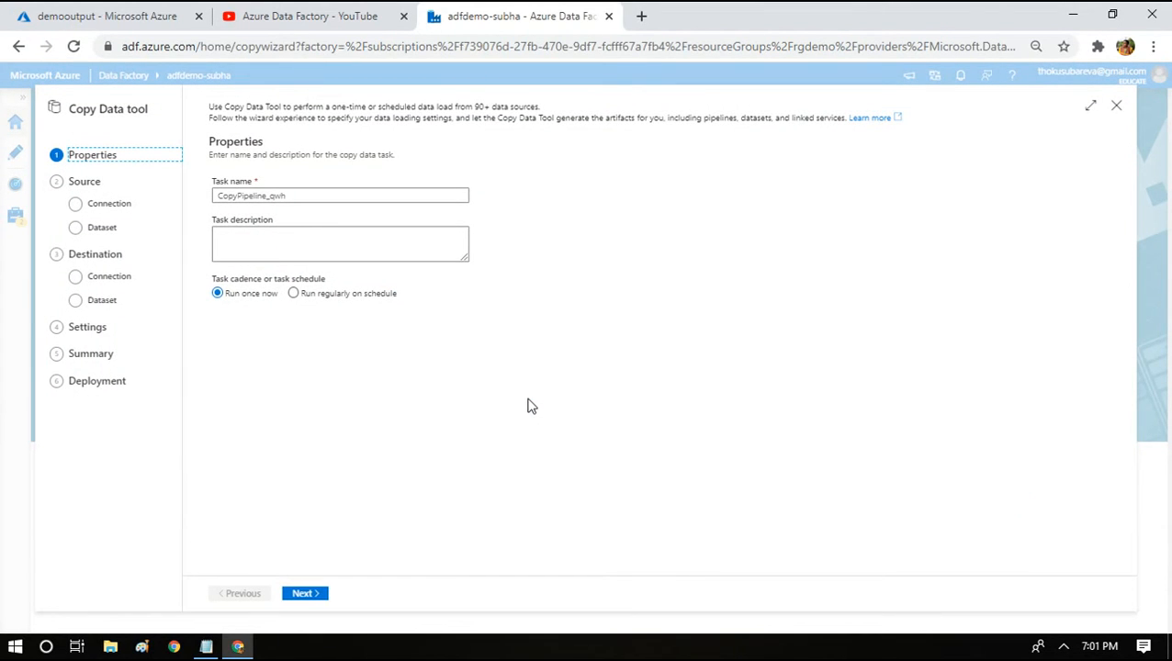
double_click(313, 193)
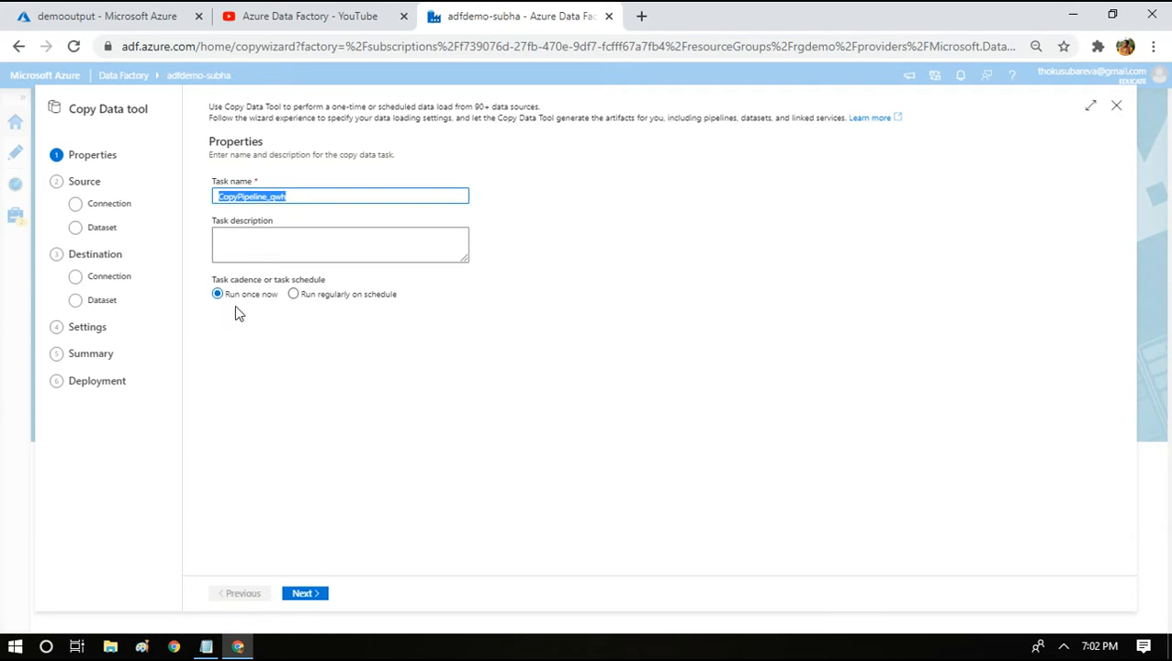
click(293, 294)
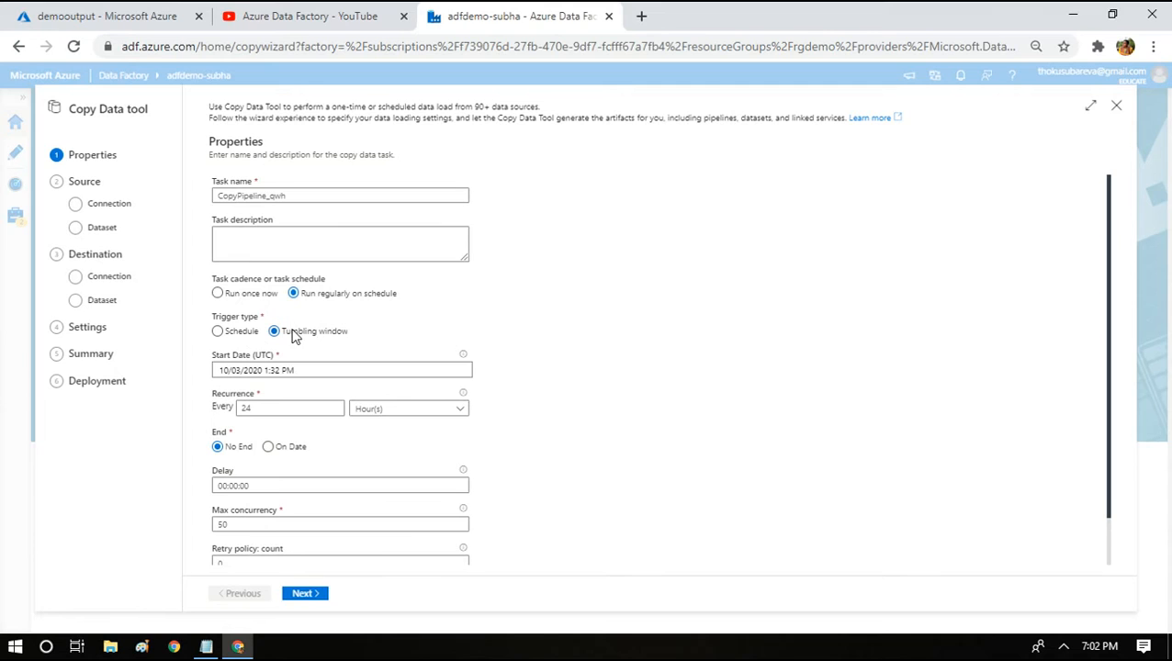
Step: Look through the trigger sessions in the Azure Data Factory YouTube playlist and return to the copy wizard
click(292, 16)
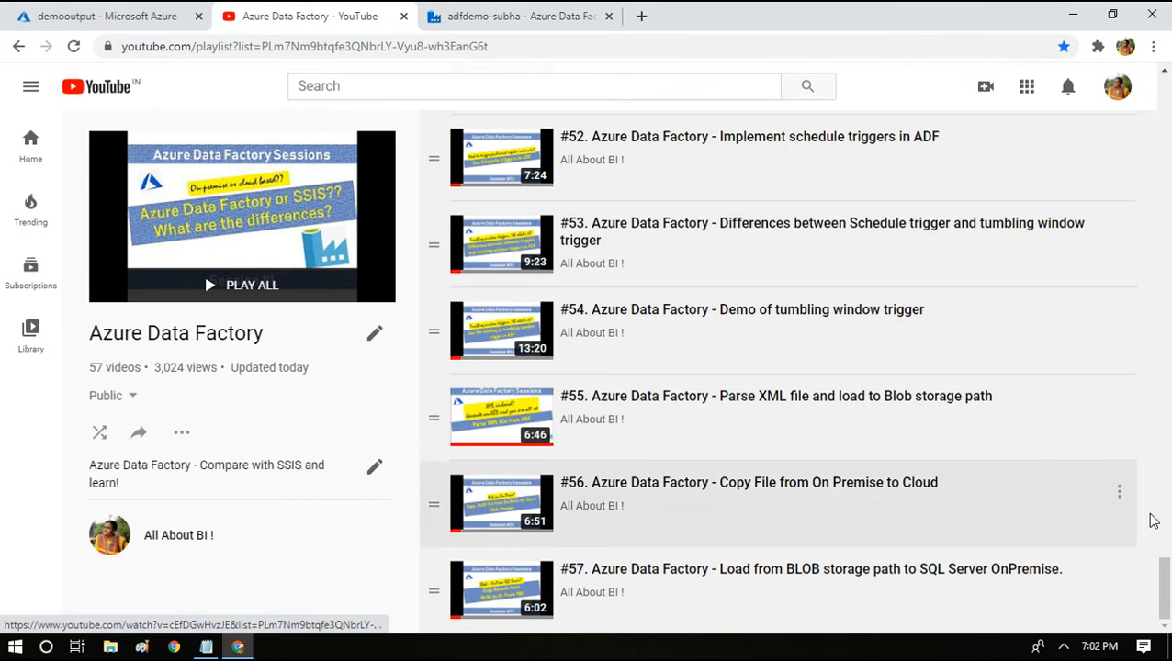
scroll(1159, 570, up, 2)
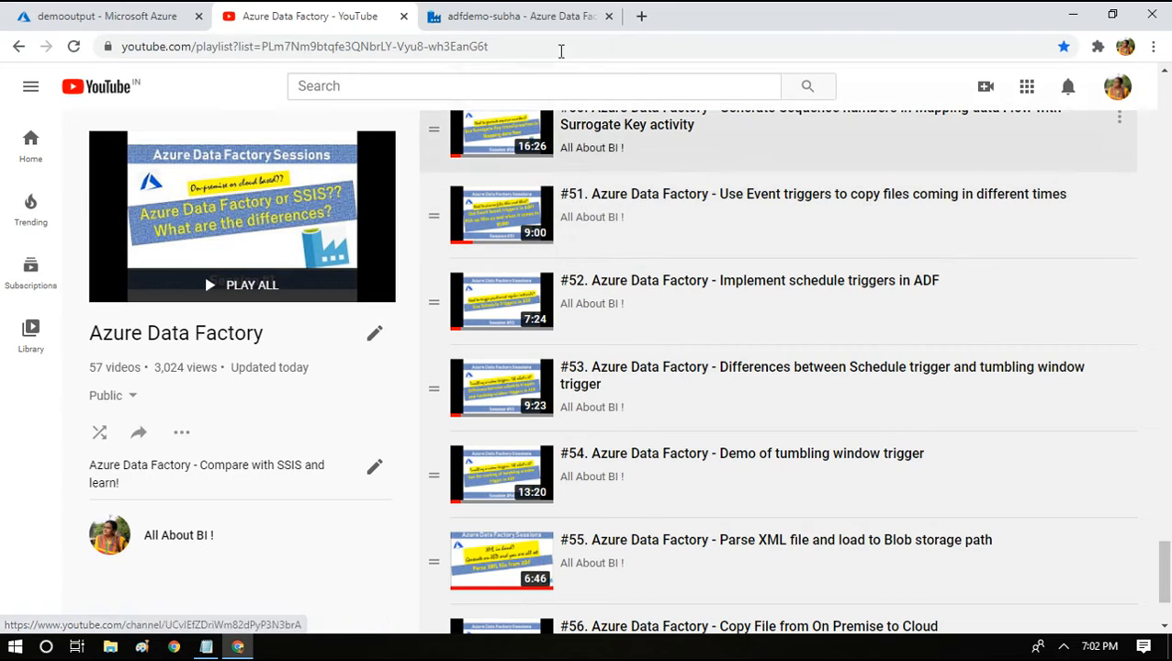
click(518, 14)
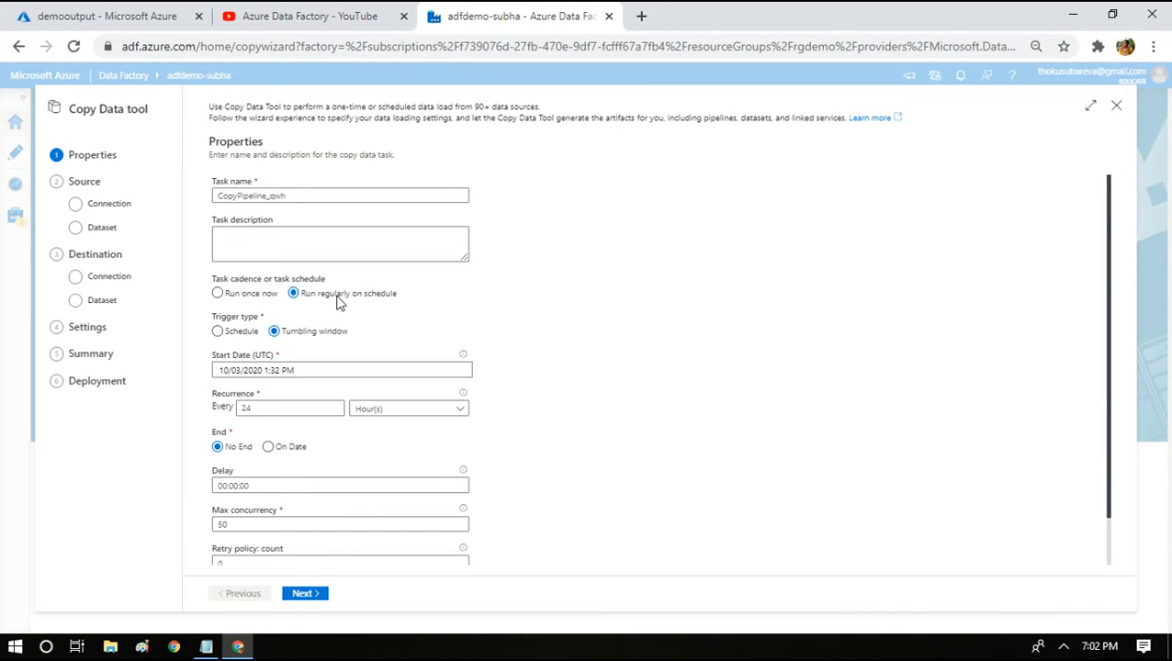
Step: Set the trigger type to Schedule with a recurrence of every 2 minutes, and continue to the source data store
click(231, 333)
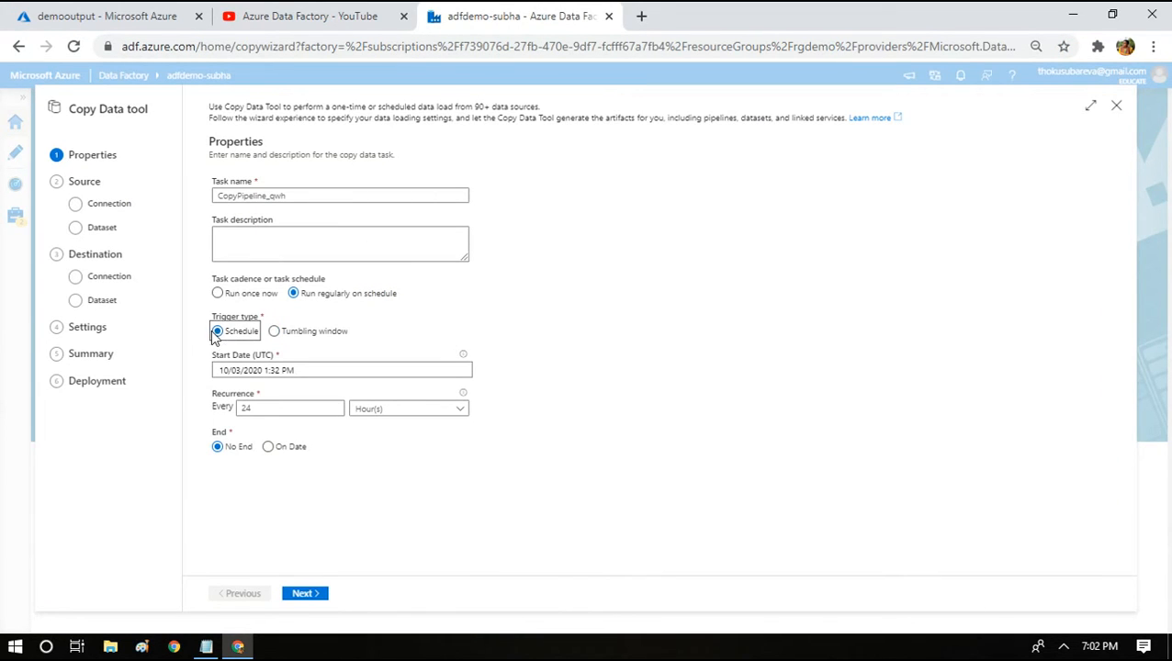
click(287, 409)
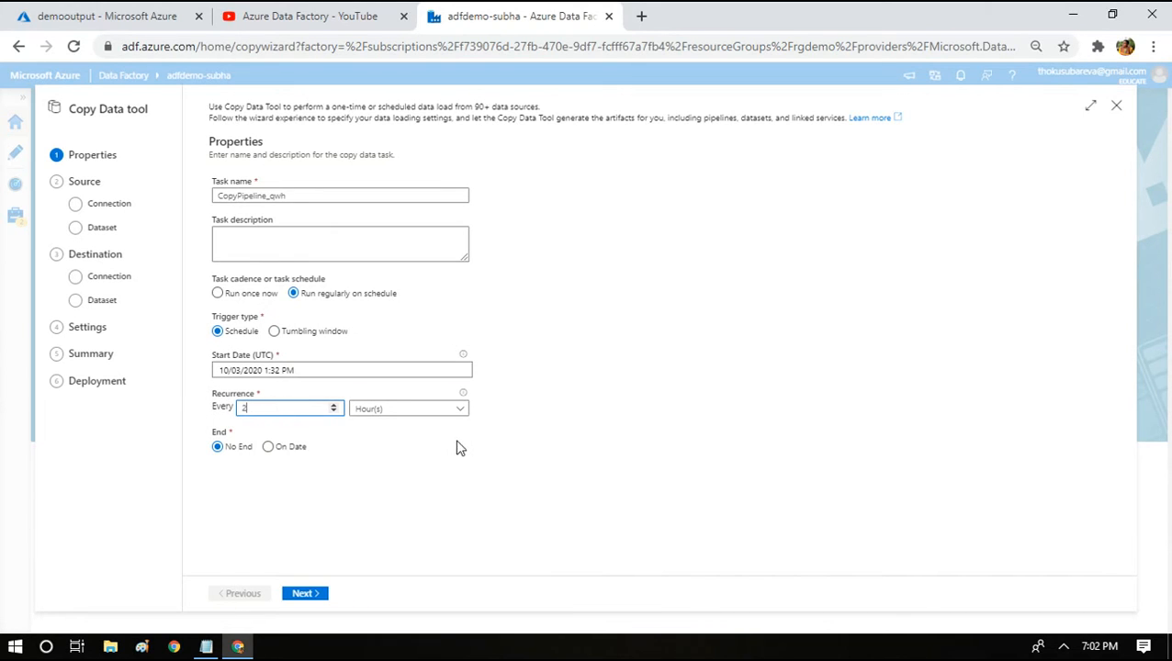
click(423, 413)
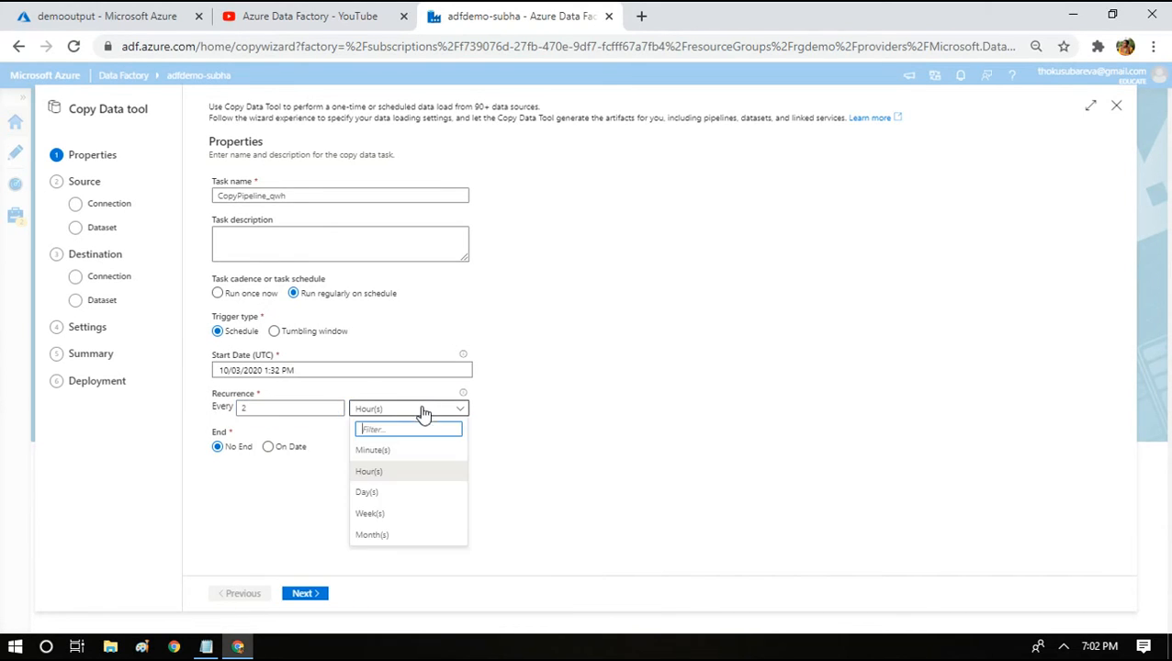
click(382, 450)
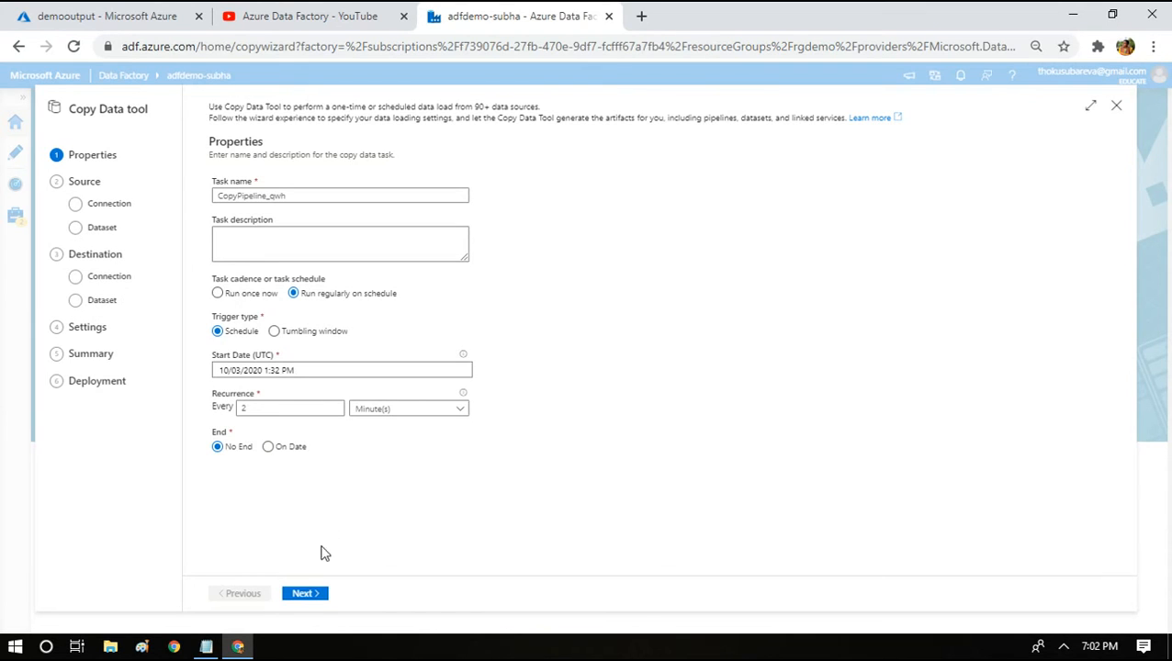
click(305, 594)
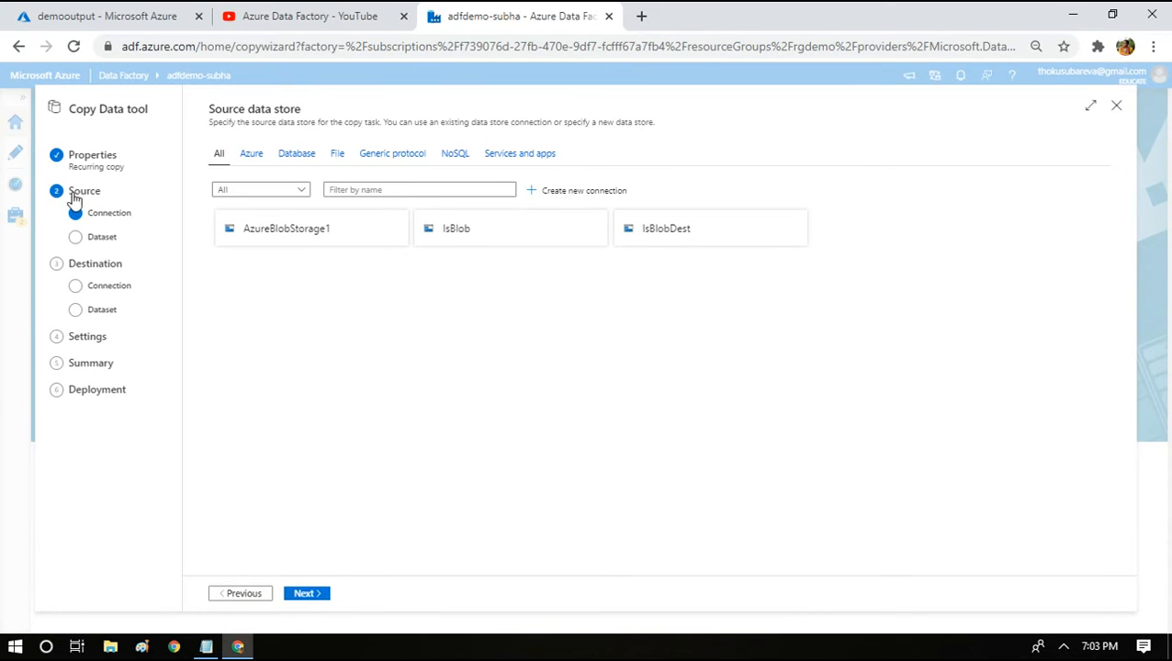
Step: Choose AzureBlobStorage1 as the source connection, checking the sadldemo account's containers in the Azure portal before continuing to the dataset
click(277, 237)
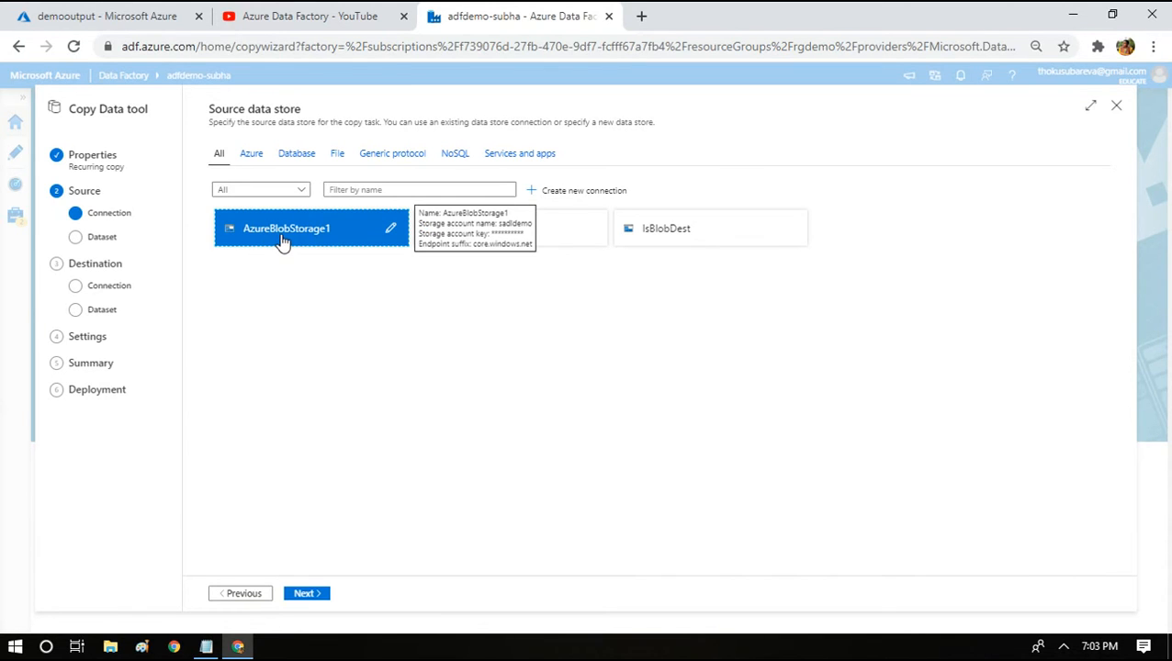
click(106, 14)
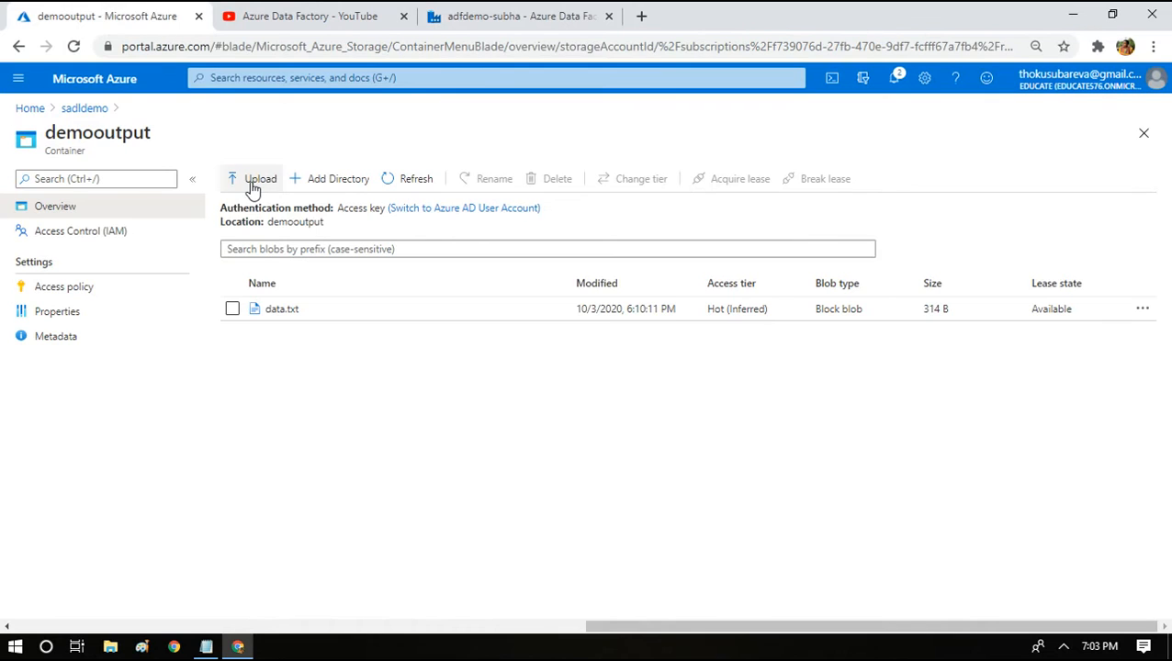
click(88, 109)
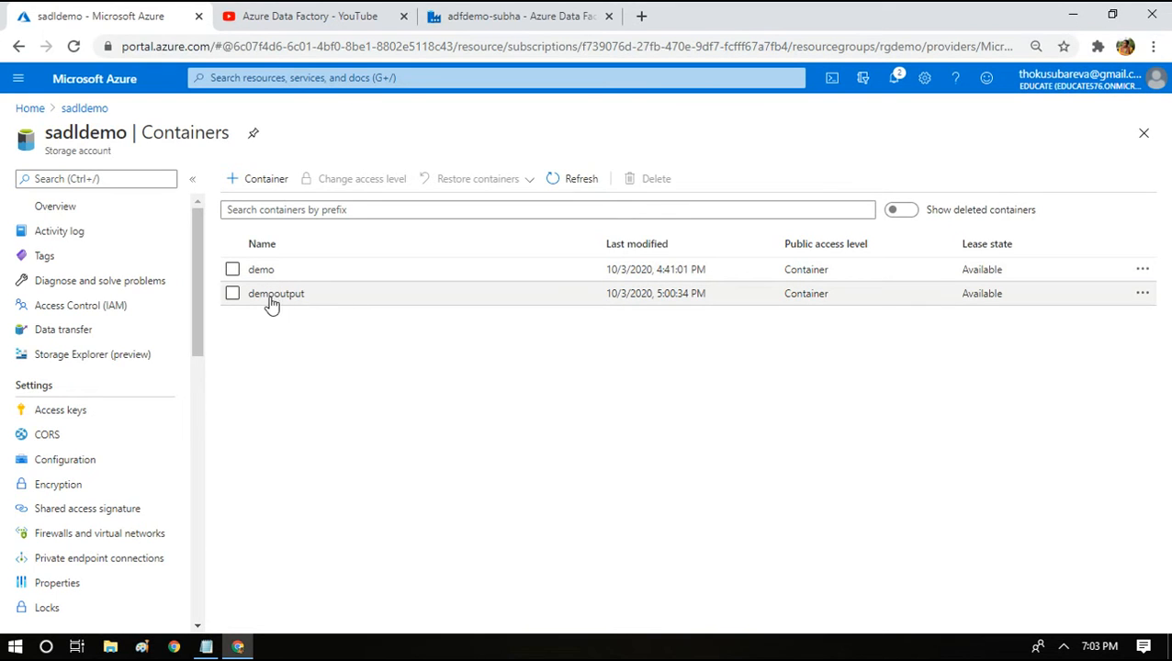
click(506, 15)
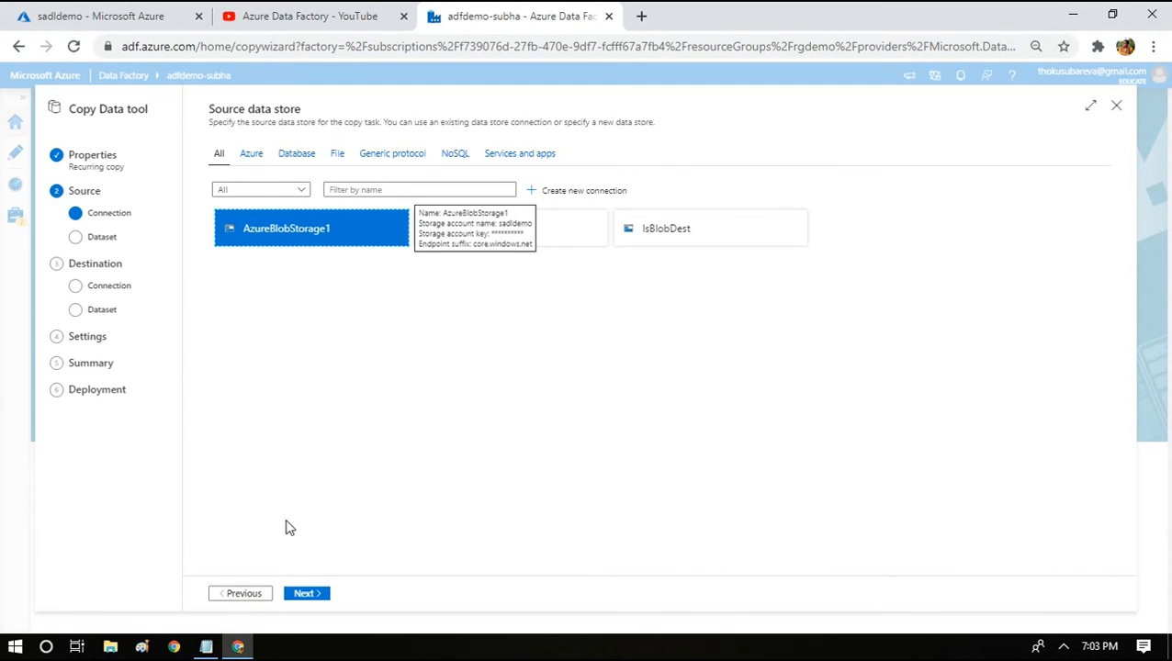
click(296, 594)
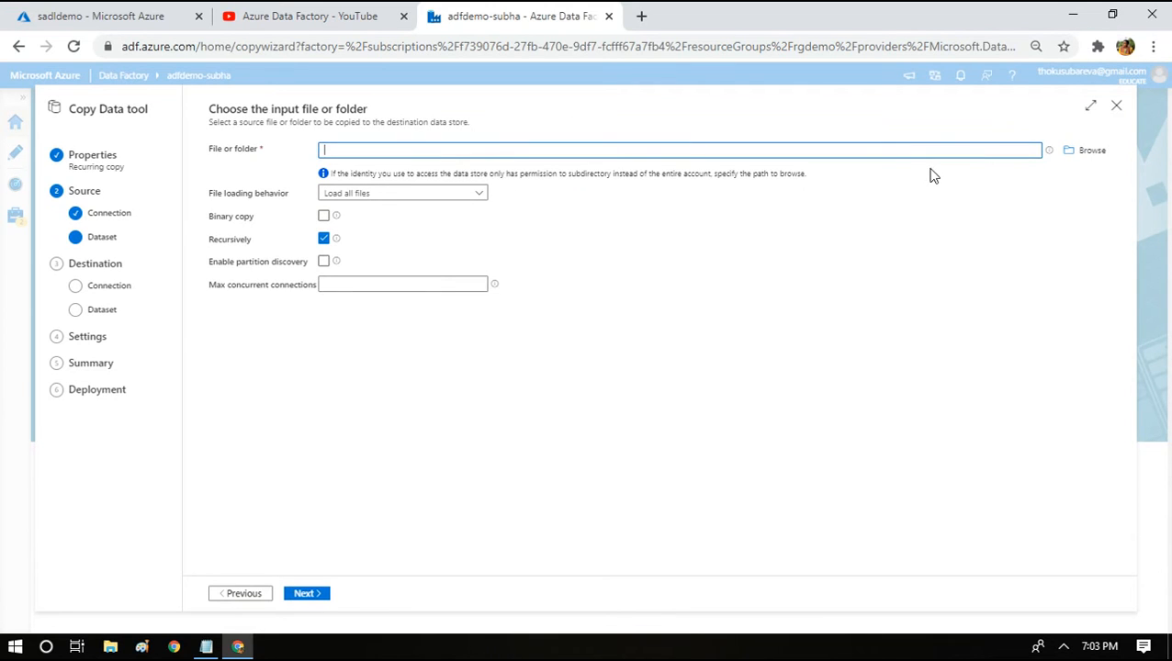
Step: Browse to the demo folder as the copy input and restrict its path to demo/*.txt
click(1071, 154)
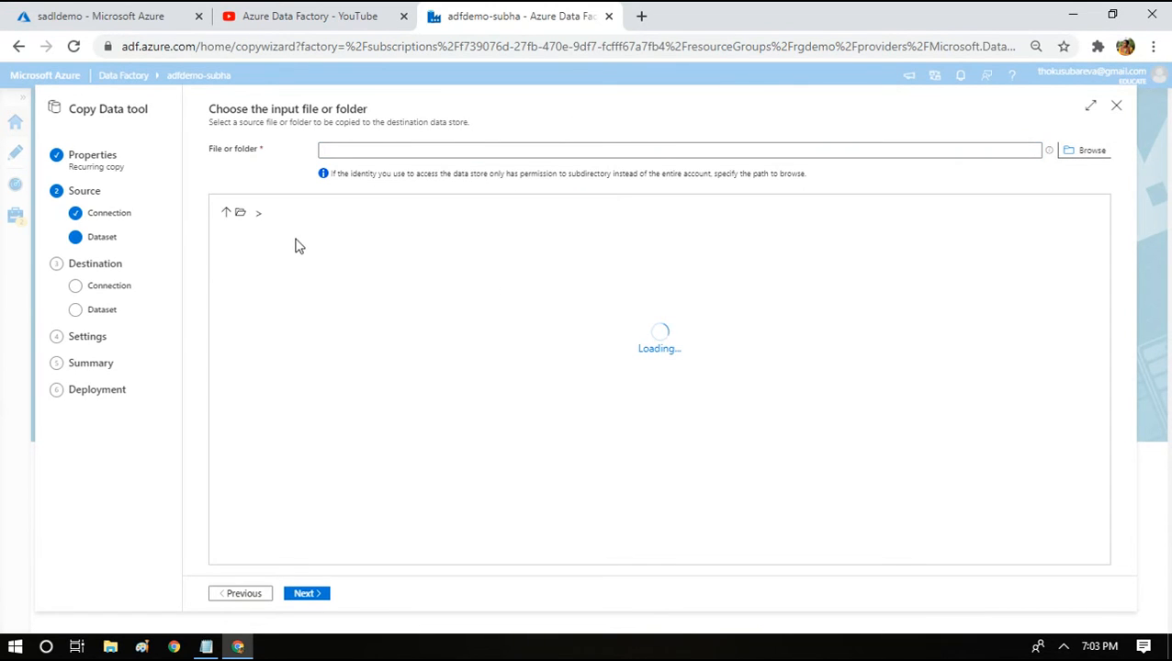
double_click(263, 238)
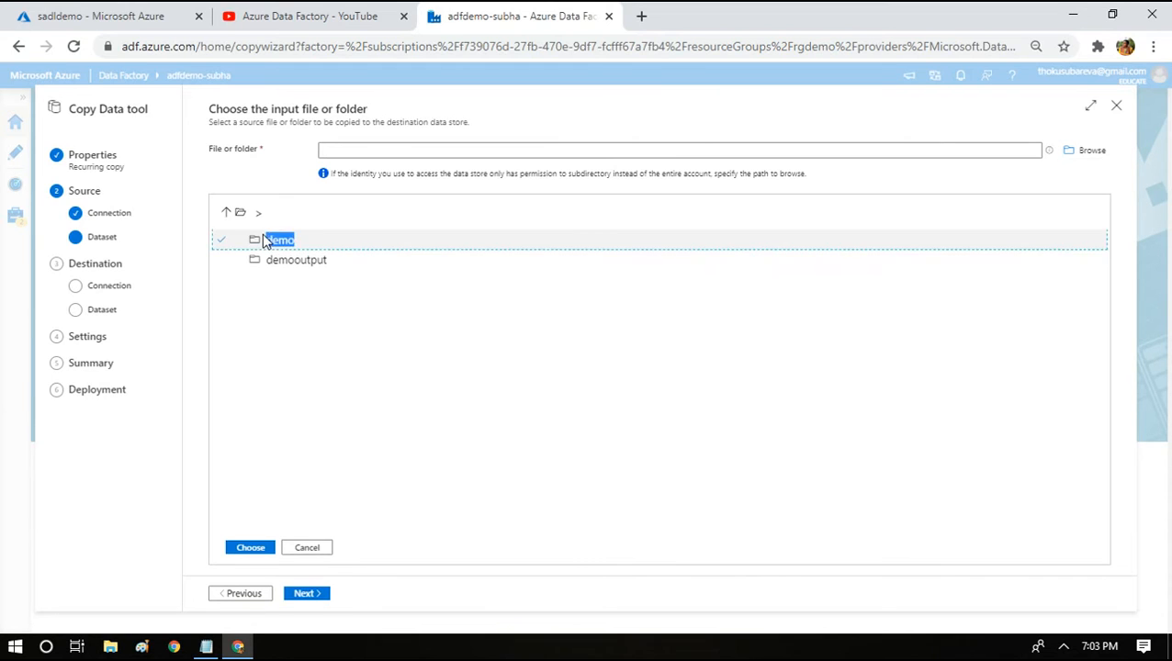
click(249, 548)
click(377, 154)
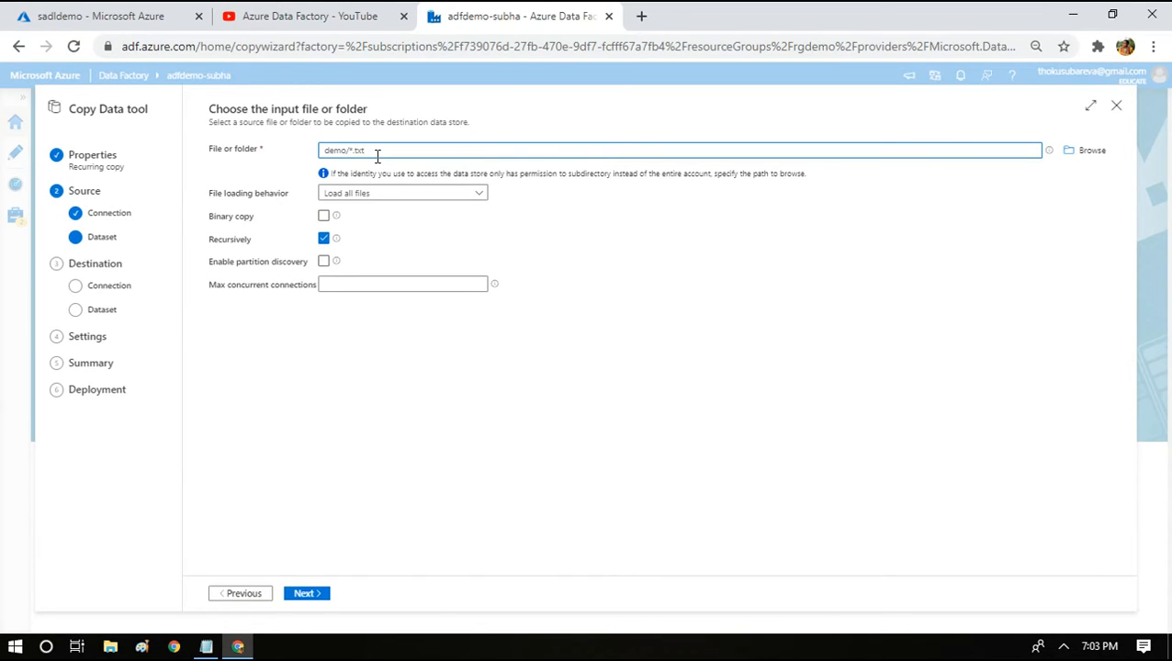
Step: Set the file loading behavior to Incremental load: LastModifiedDate and review the other loading options
click(366, 193)
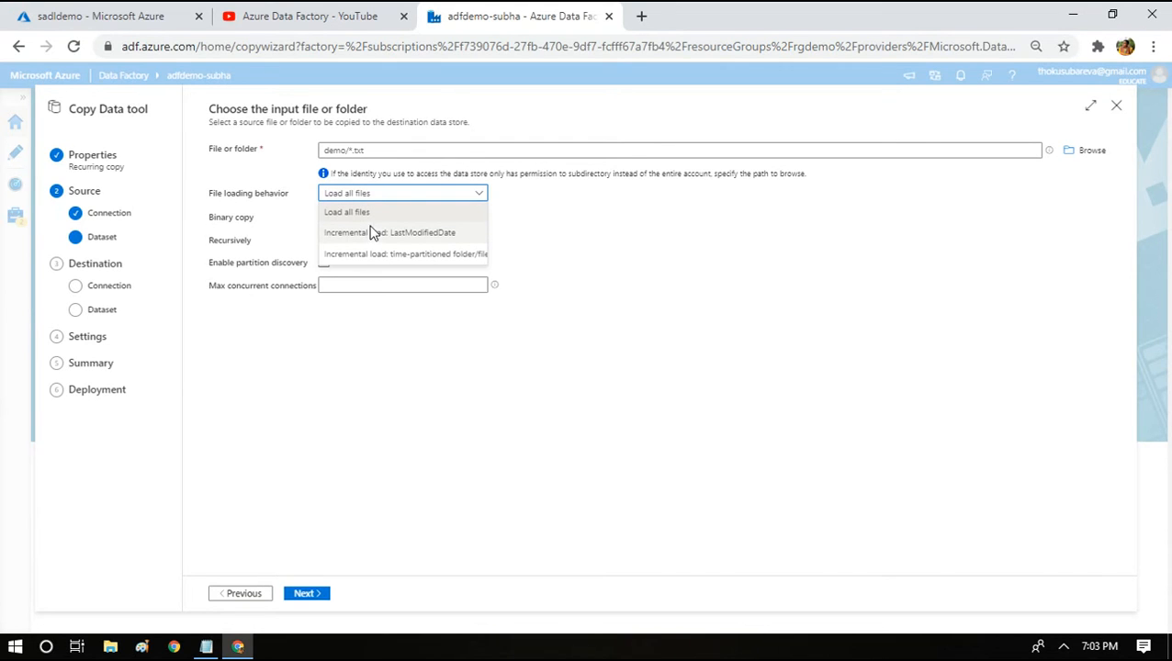
click(372, 233)
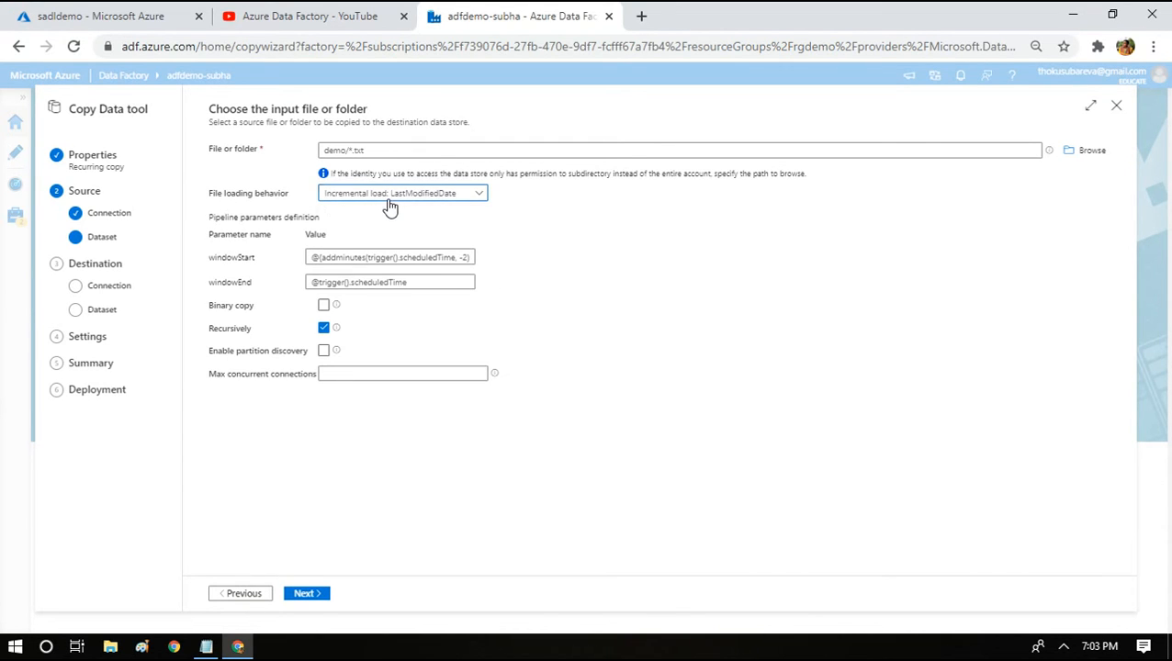
click(393, 196)
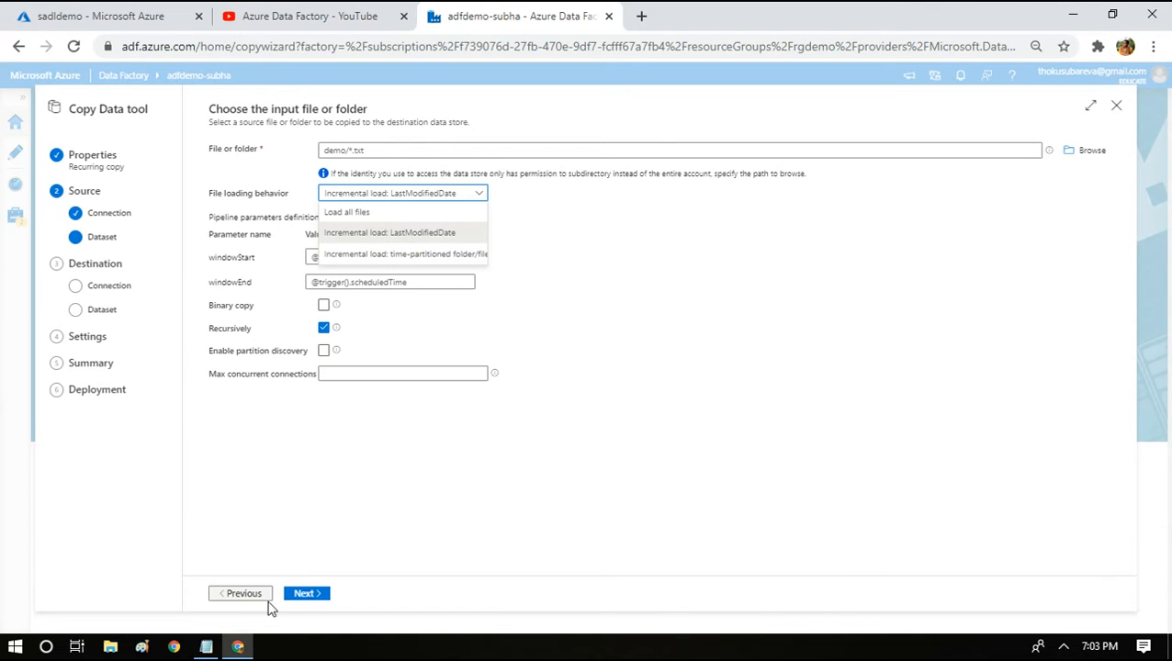
Step: In the Notepad note, add the example line "2020/10/10/ 1.txt 2.txt" below the list and select its date folder path
click(206, 647)
click(696, 370)
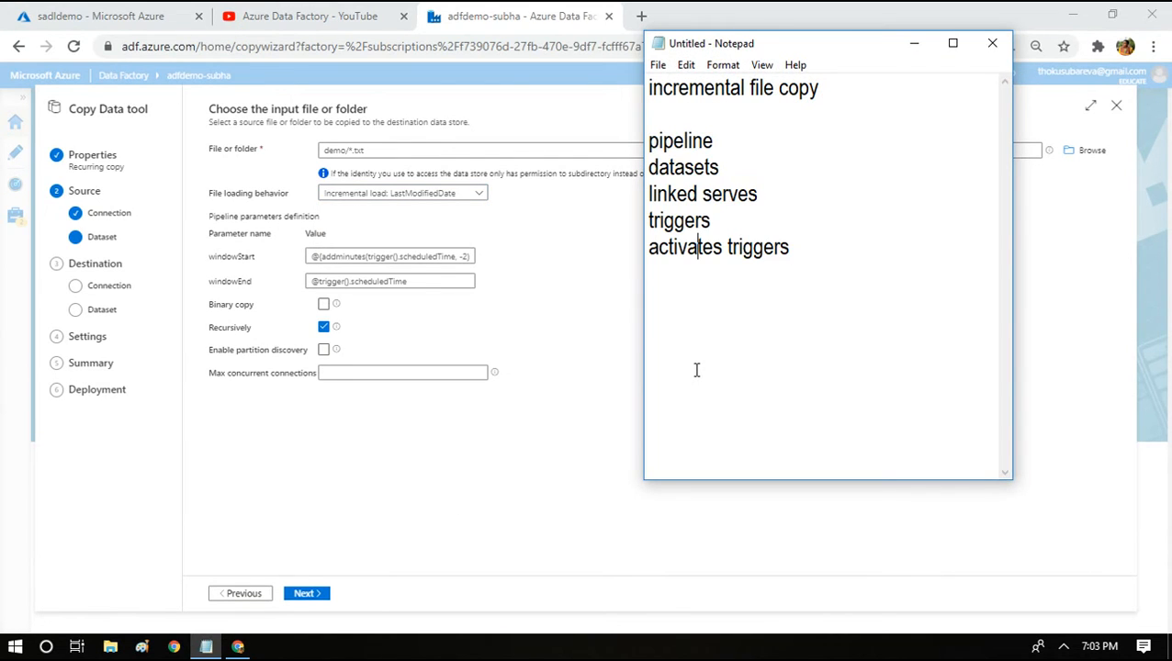
key(Return)
key(Return)
text(2020/10/10/)
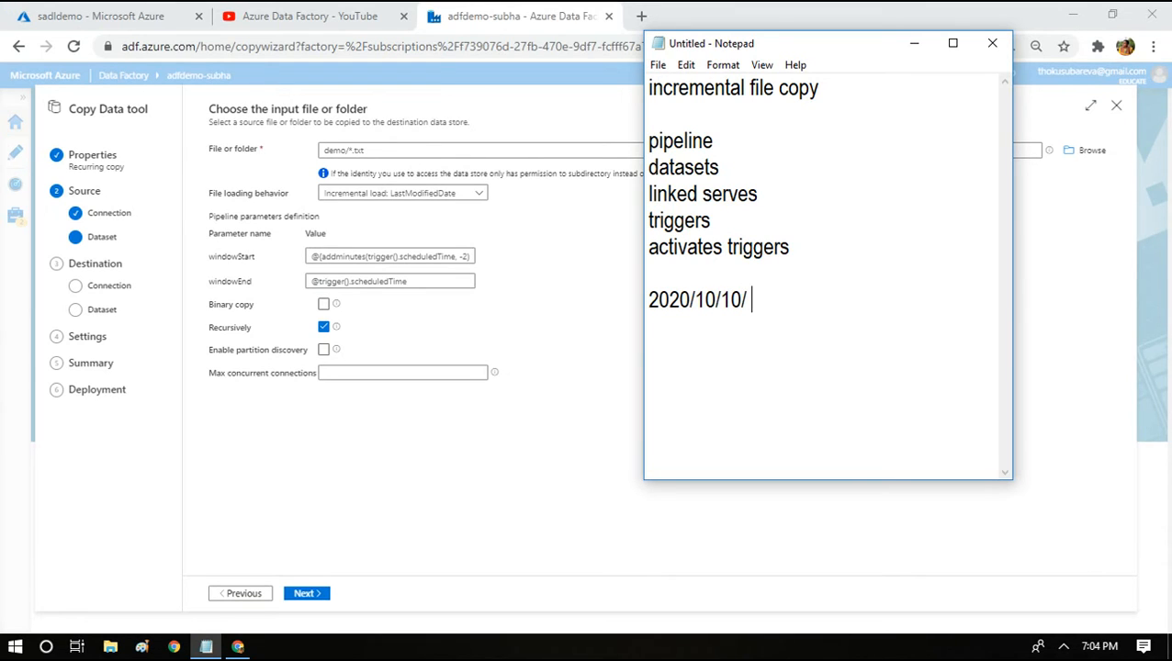
text( 1.txt 2.txt)
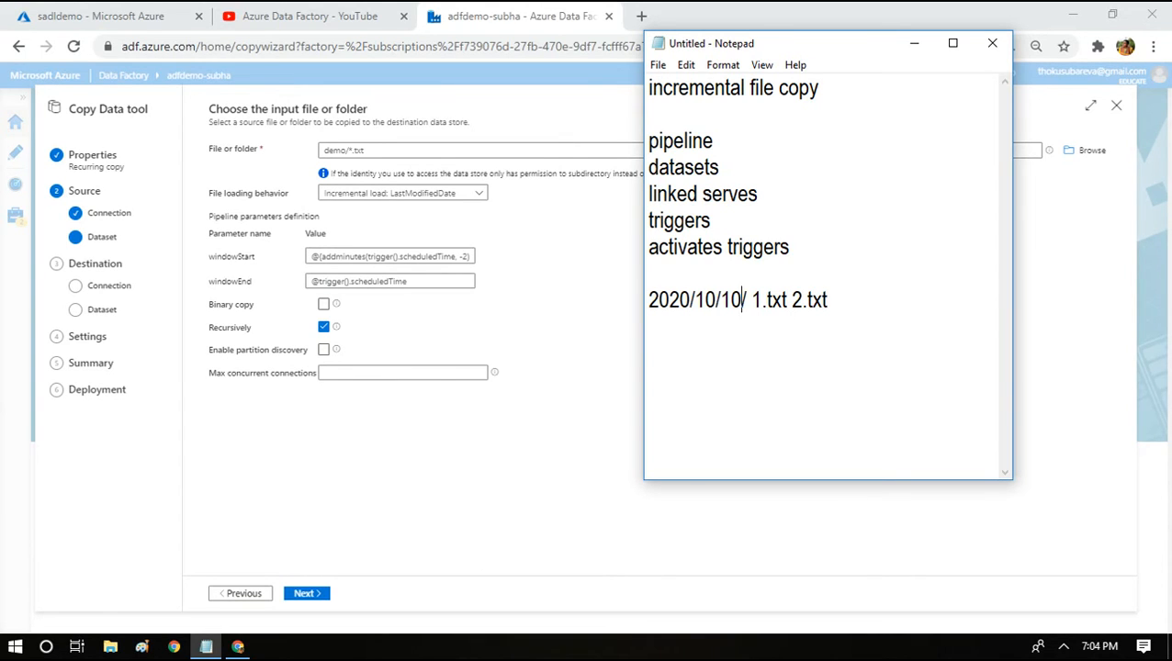
key(shift+Home)
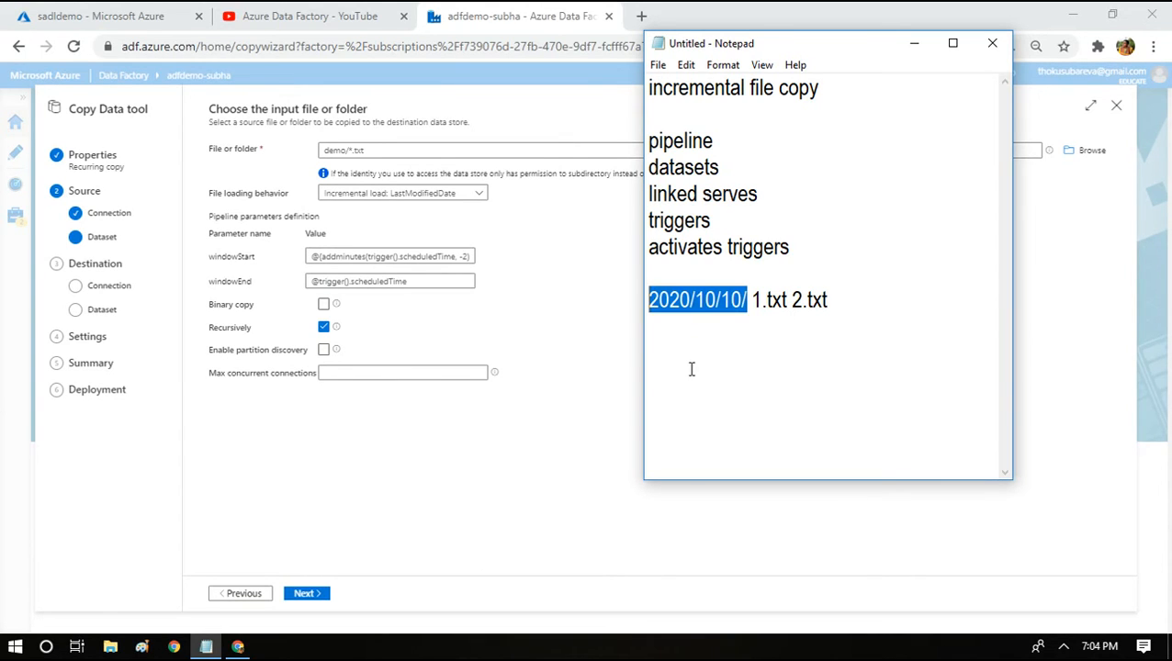
Step: Keep the file loading behavior at Incremental load: LastModifiedDate, enable binary copy, and continue to the destination data store
click(405, 199)
click(404, 200)
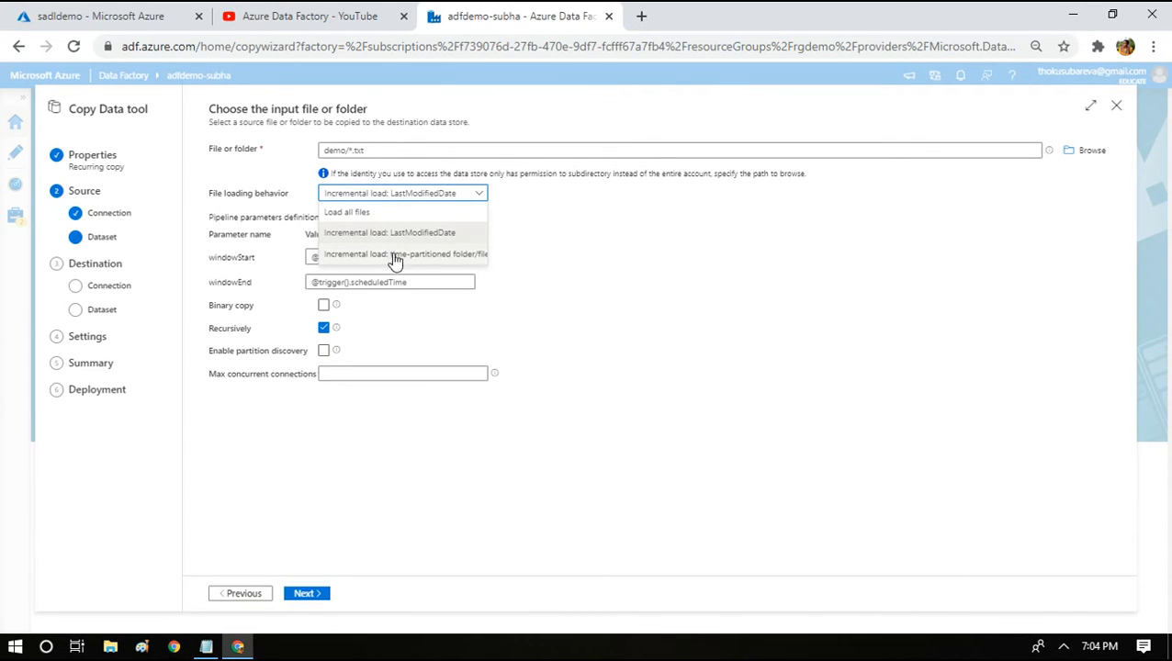
click(391, 232)
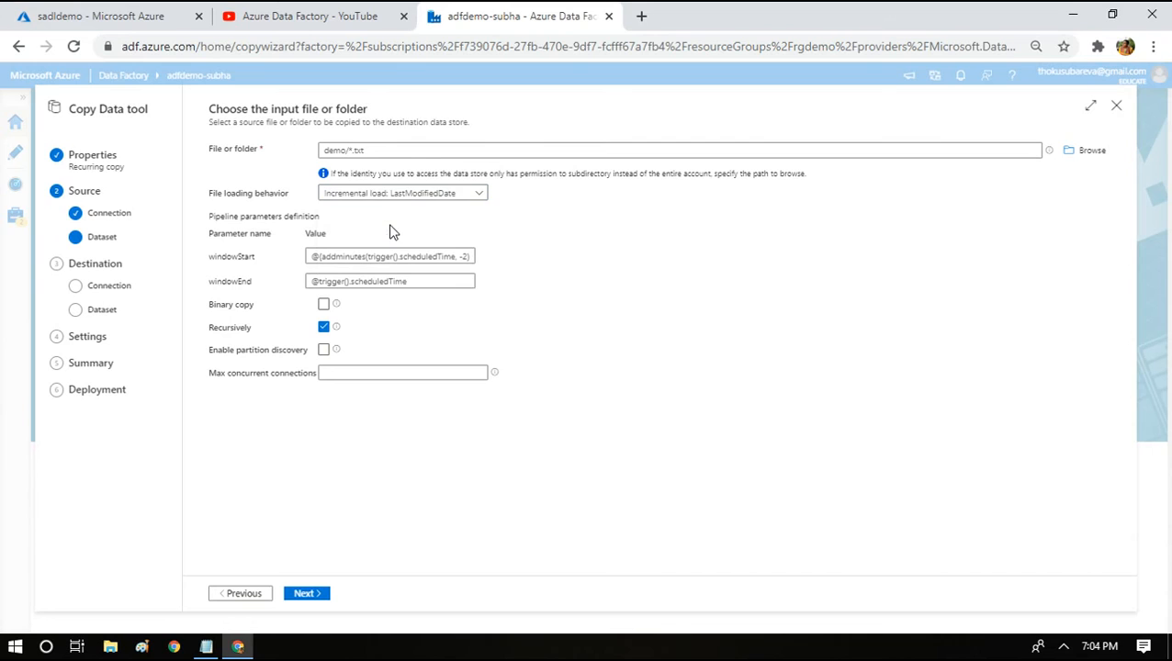
click(324, 304)
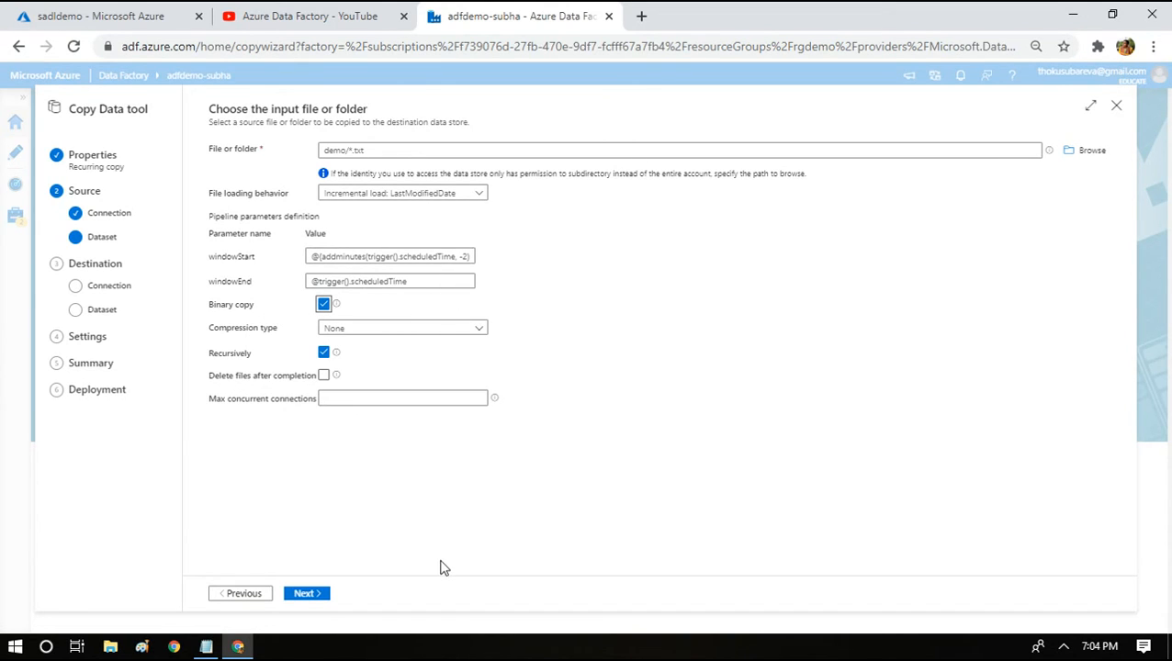
click(307, 595)
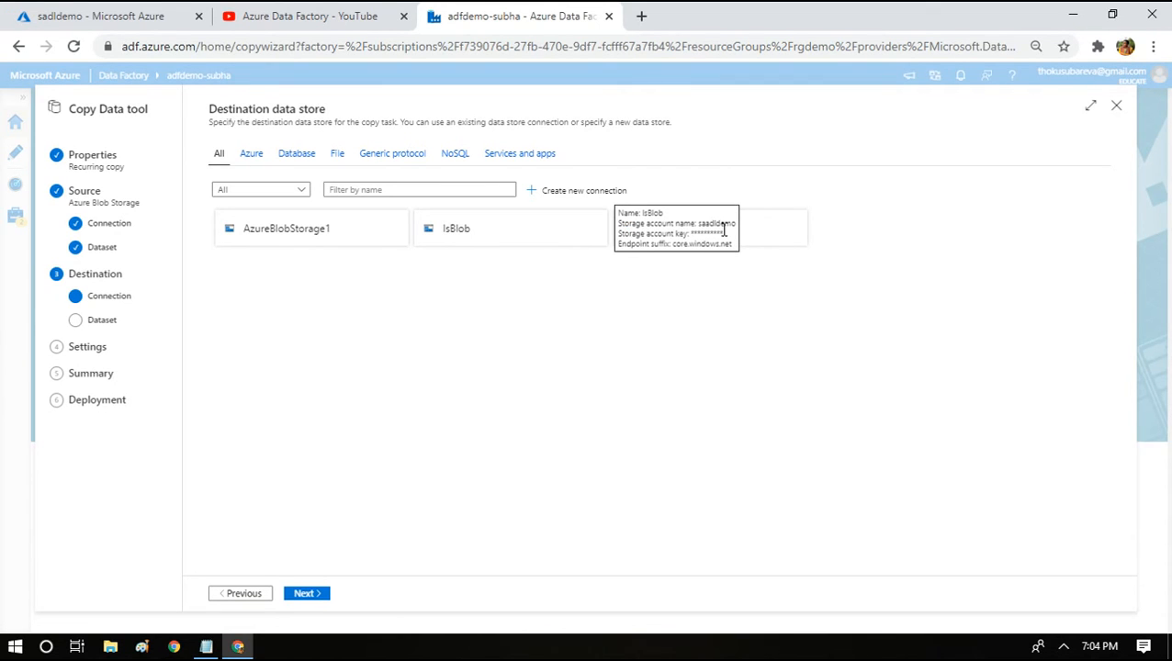
Step: Use the lsBlobDest connection as the destination and choose the demooutput folder as the output path
click(773, 234)
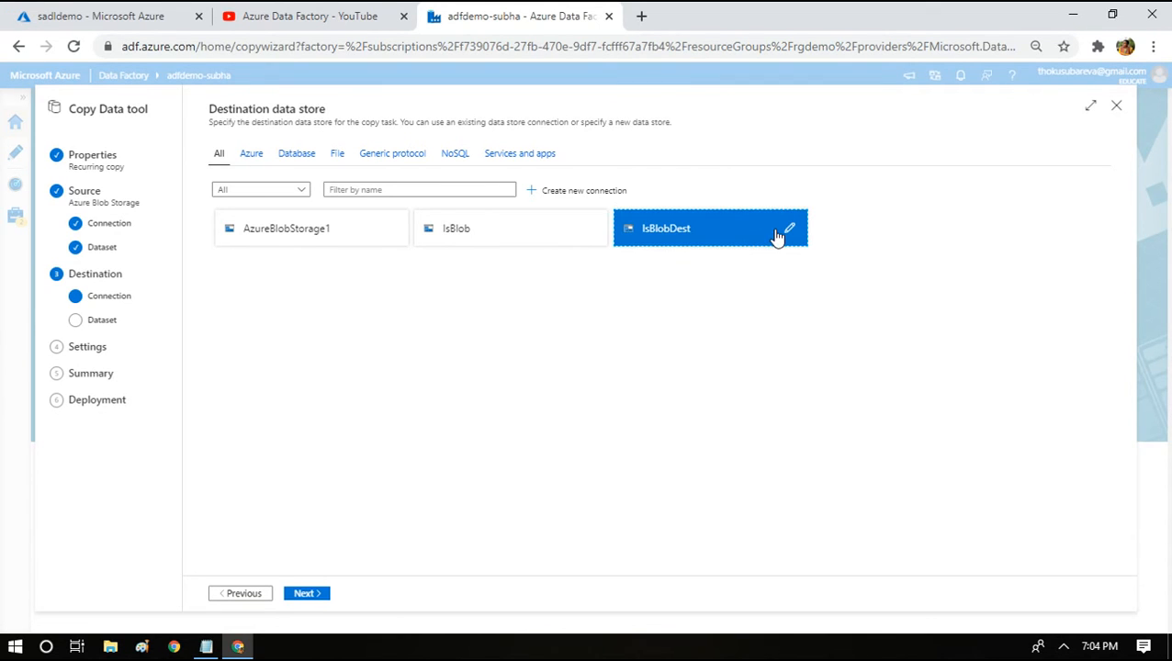
click(313, 594)
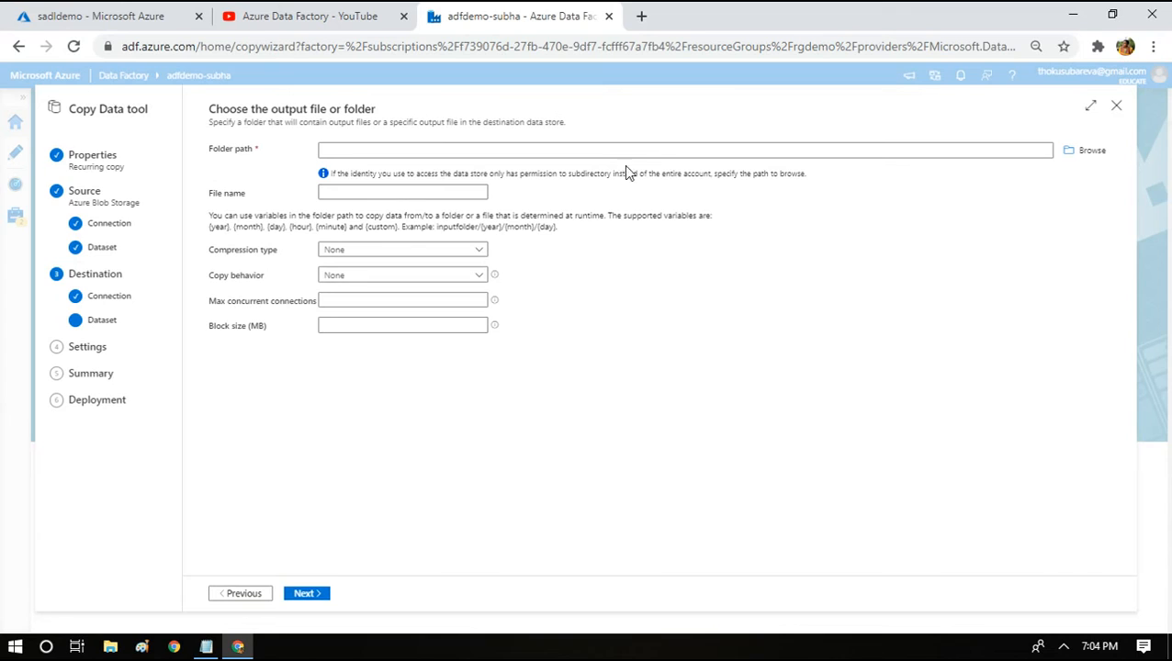
click(1084, 153)
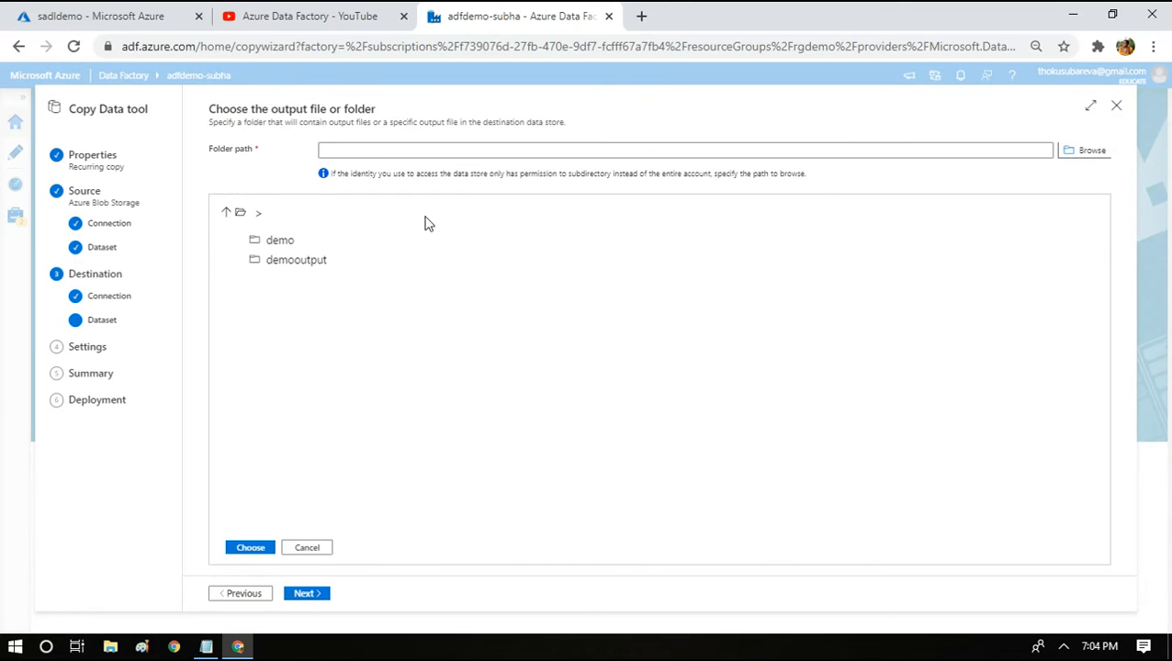
double_click(301, 266)
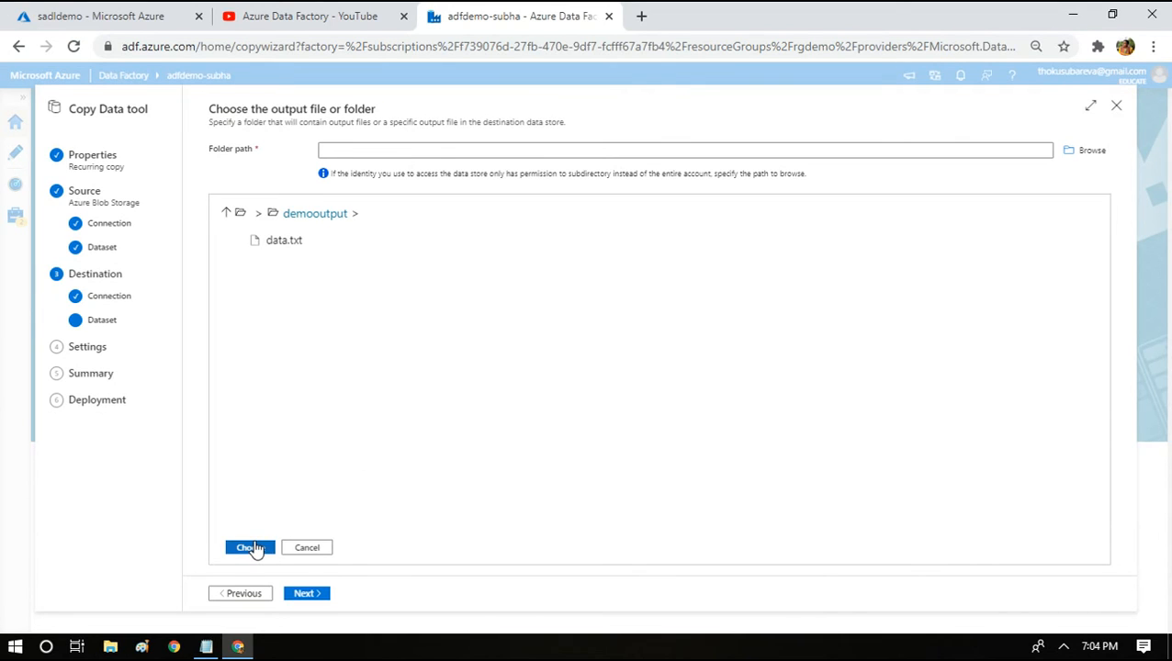
click(251, 548)
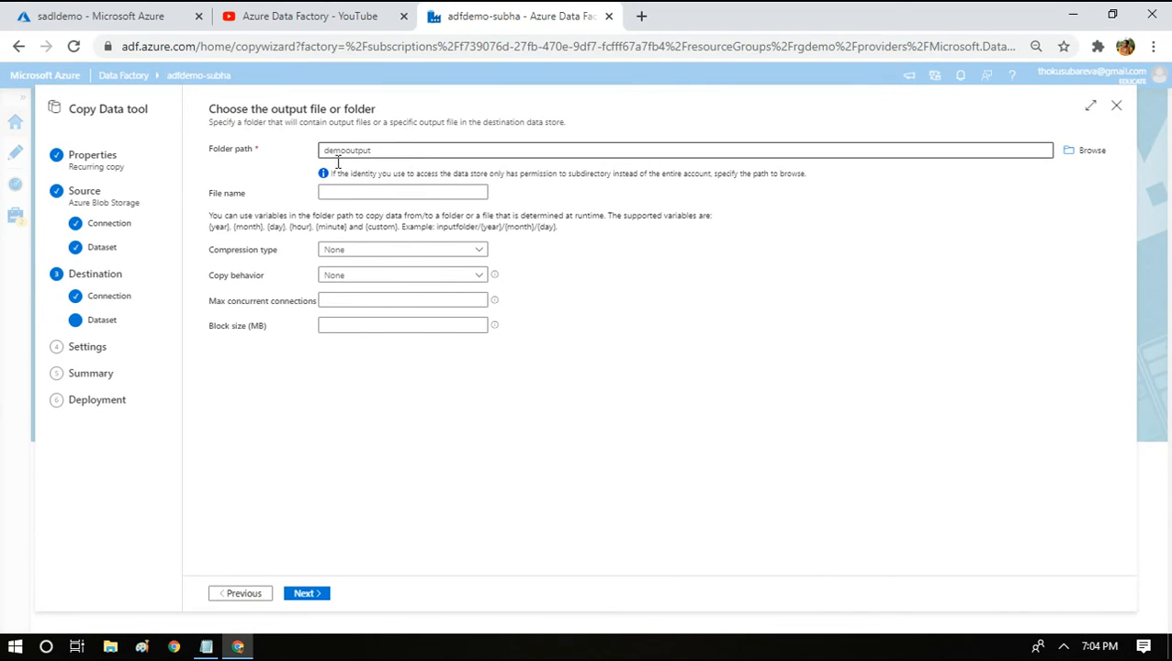
Step: Accept the remaining output options and default copy settings, and deploy the copy pipeline from the summary
click(302, 596)
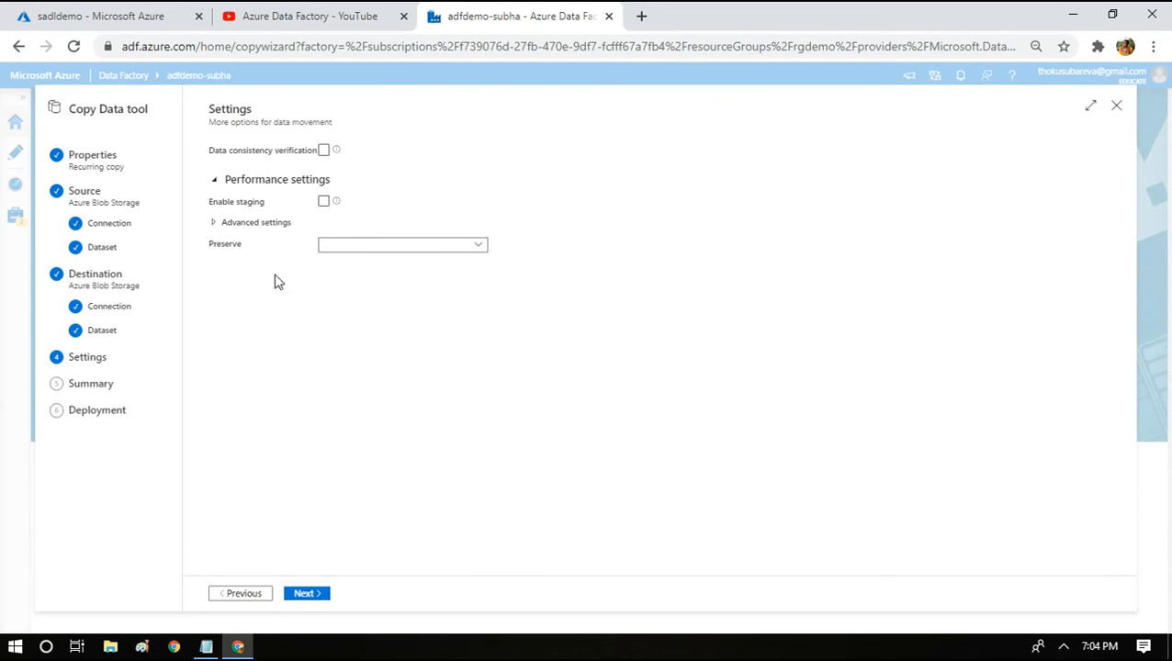
click(306, 594)
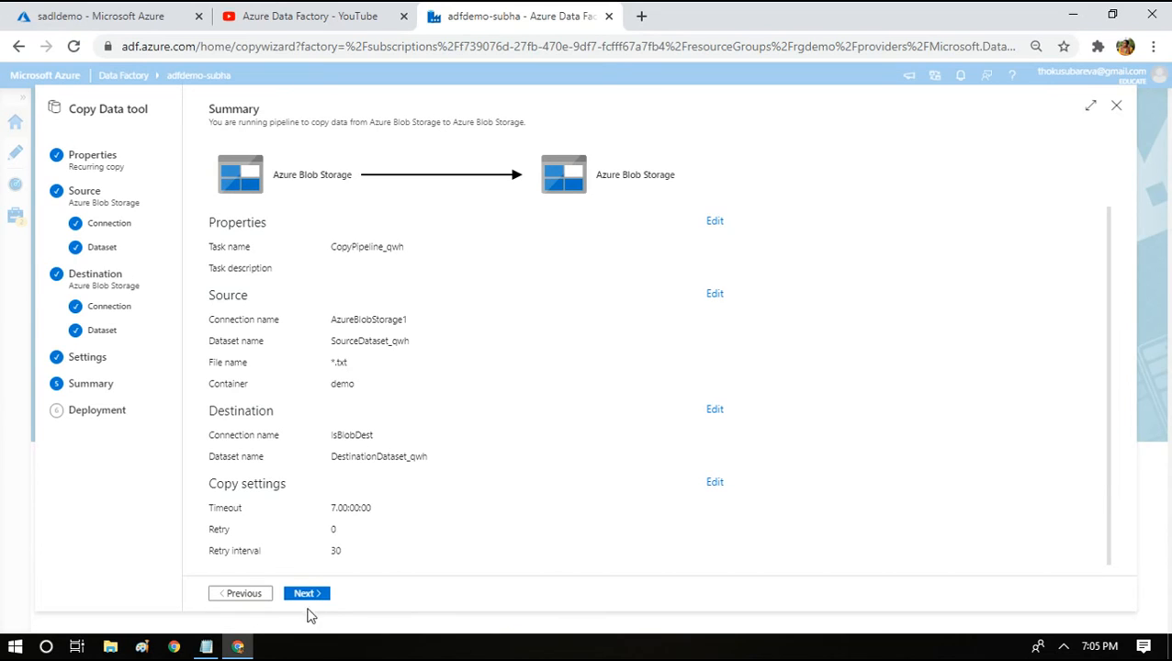
click(309, 594)
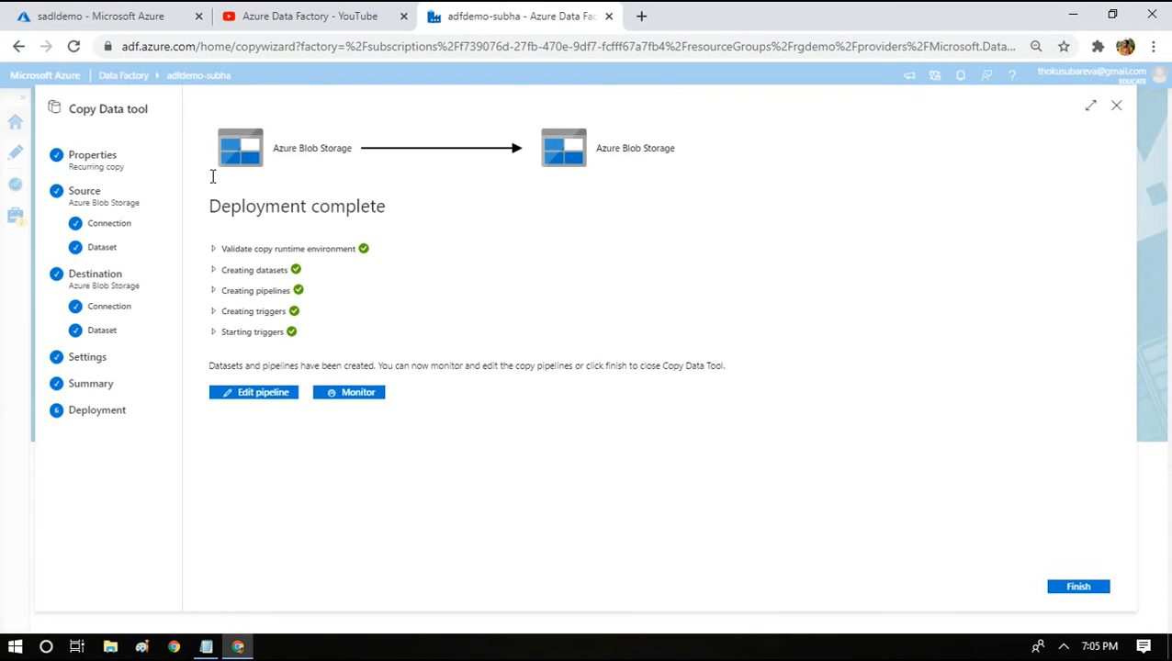
Step: In the Azure portal, upload sqlinserts.txt from the Desktop to the sadldemo account's demo container
click(73, 13)
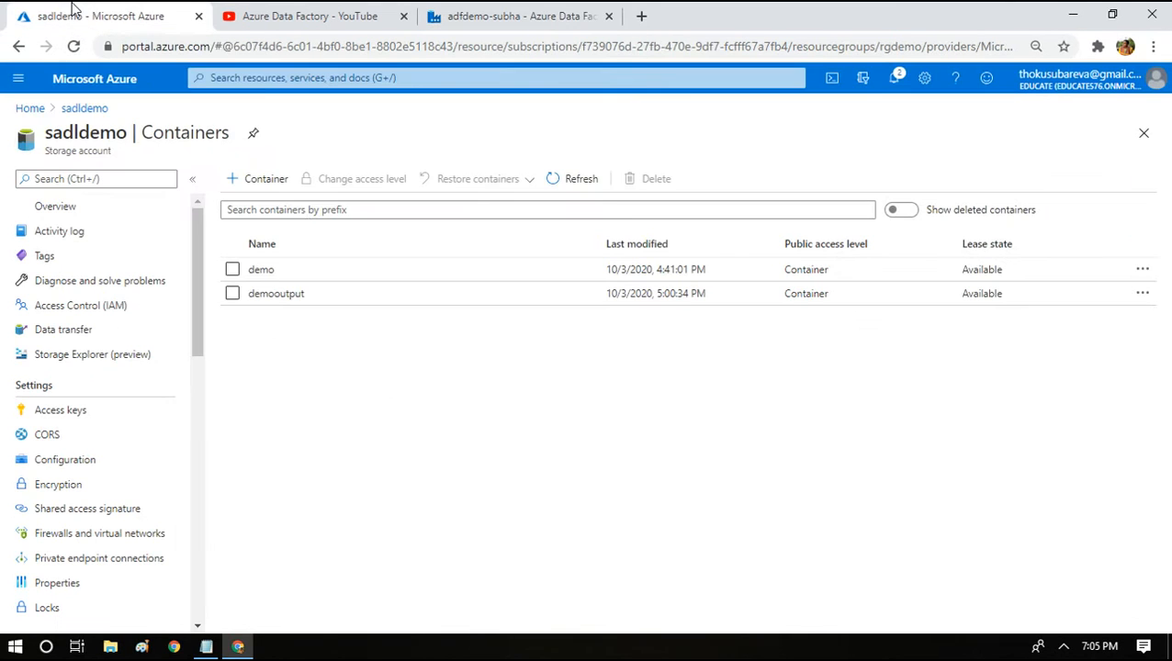
click(258, 270)
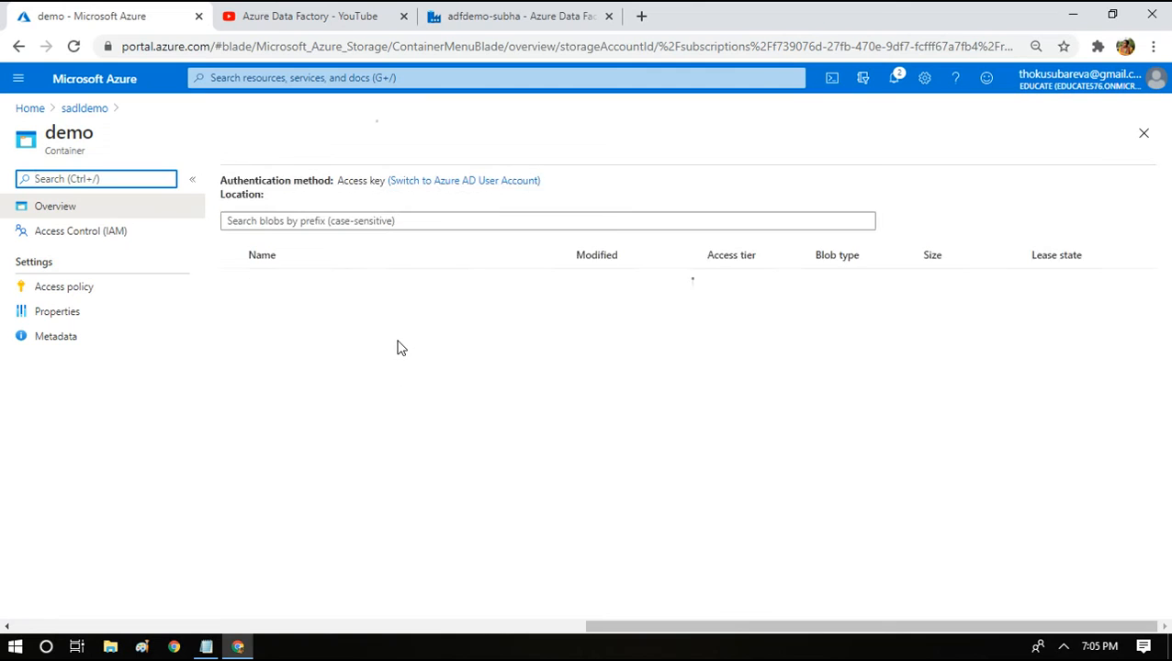
click(260, 179)
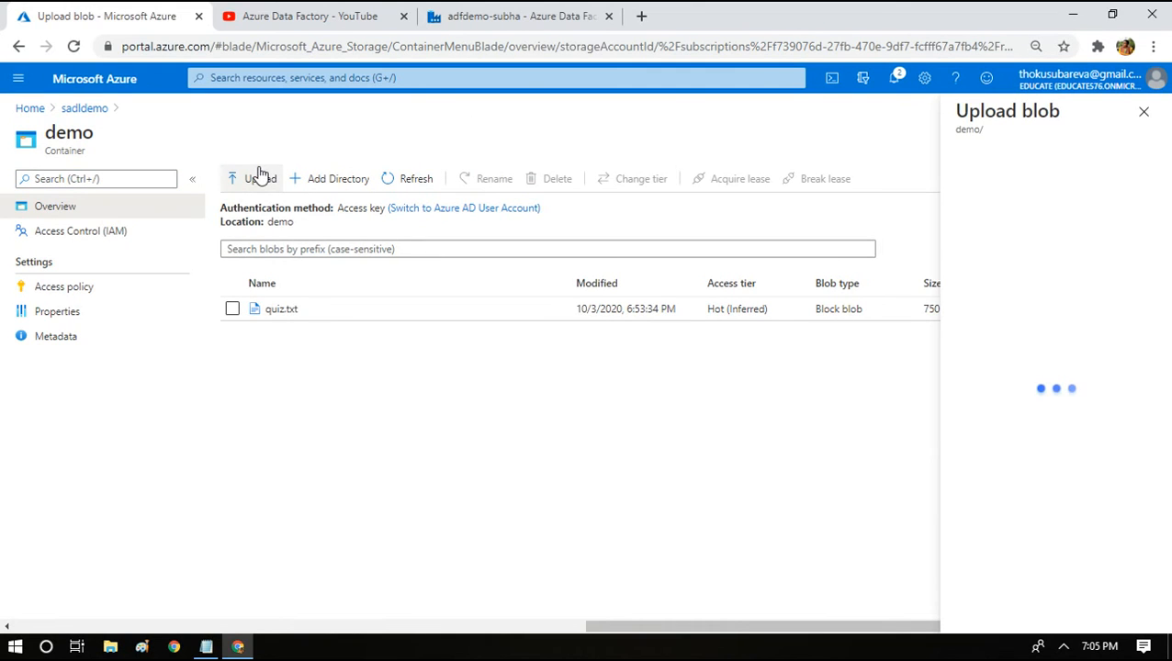
click(1152, 177)
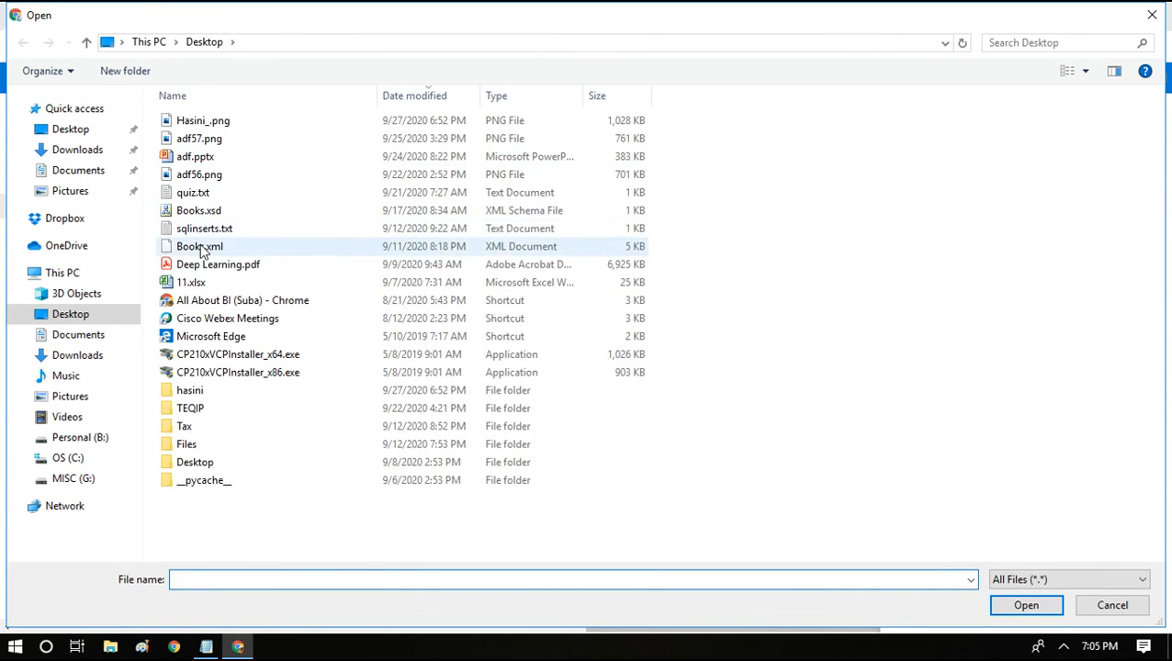
double_click(204, 229)
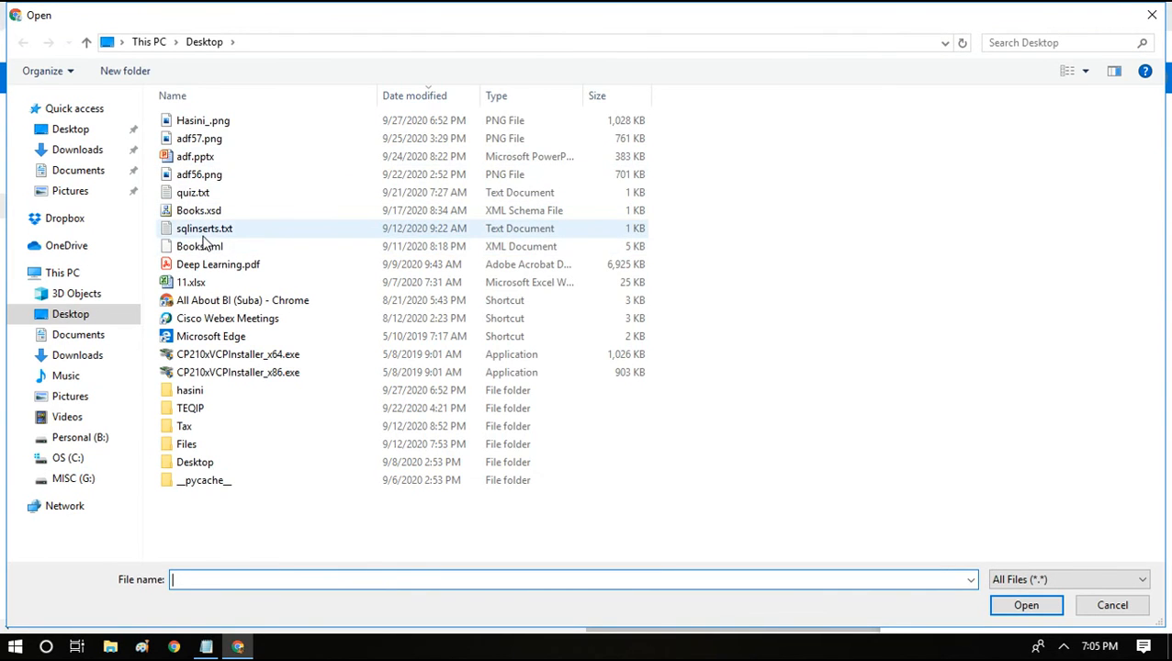
click(910, 297)
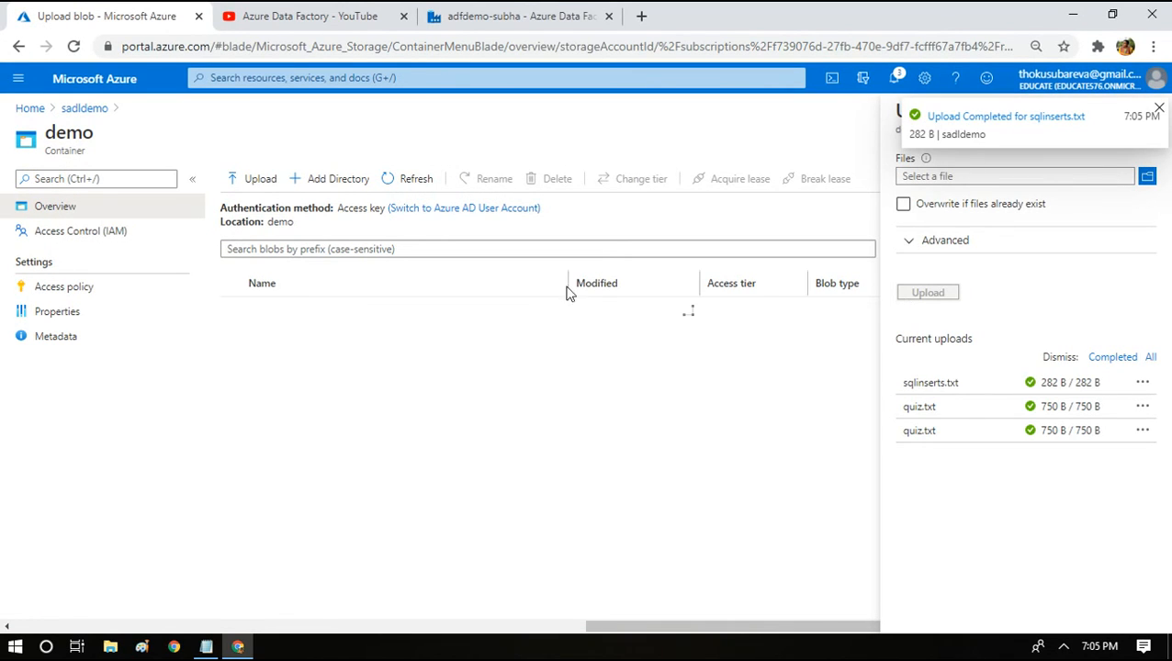
Step: Open the sadldemo account's demooutput container, refresh its blob list, and review the pipelines and datasets in Data Factory
click(84, 110)
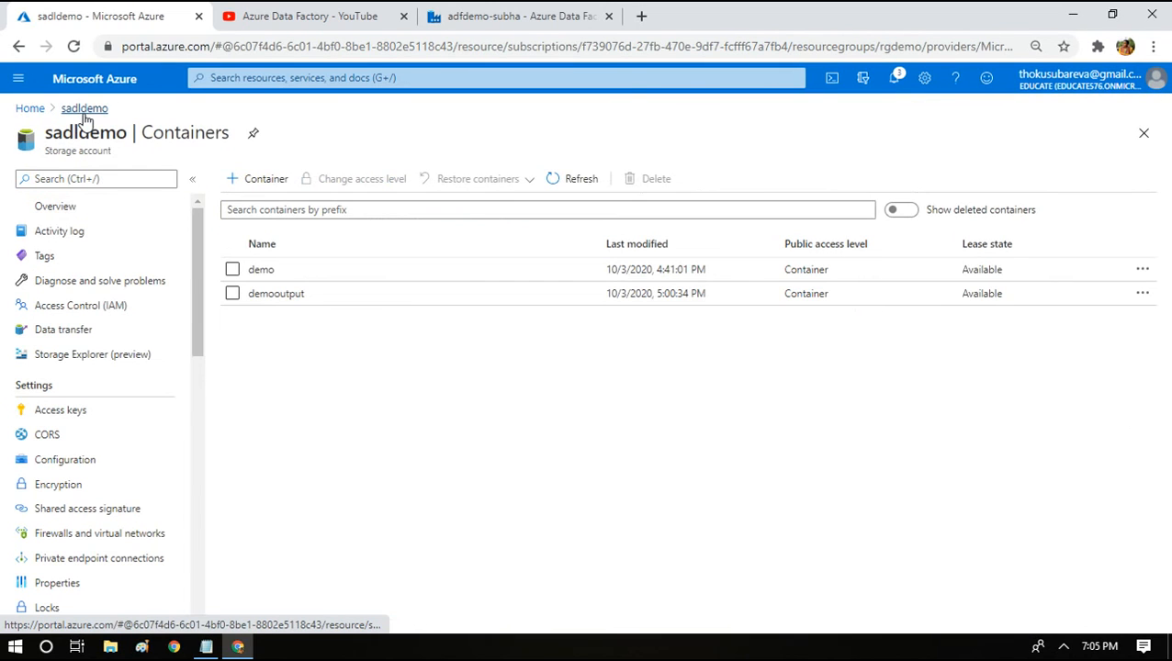
click(276, 294)
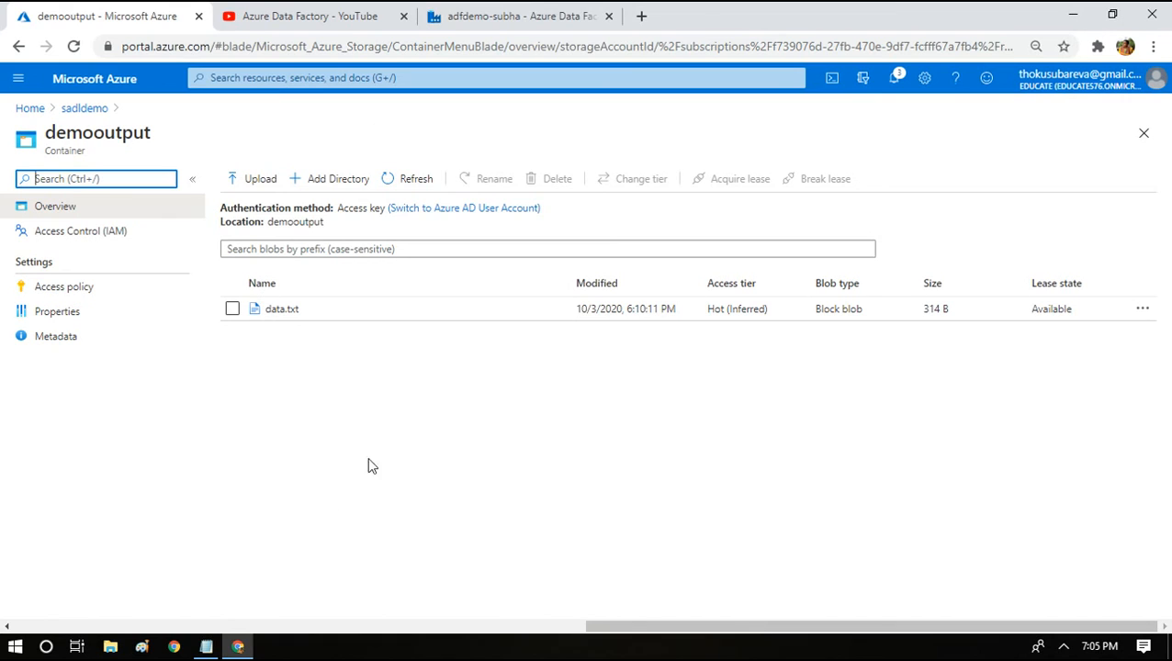
click(423, 180)
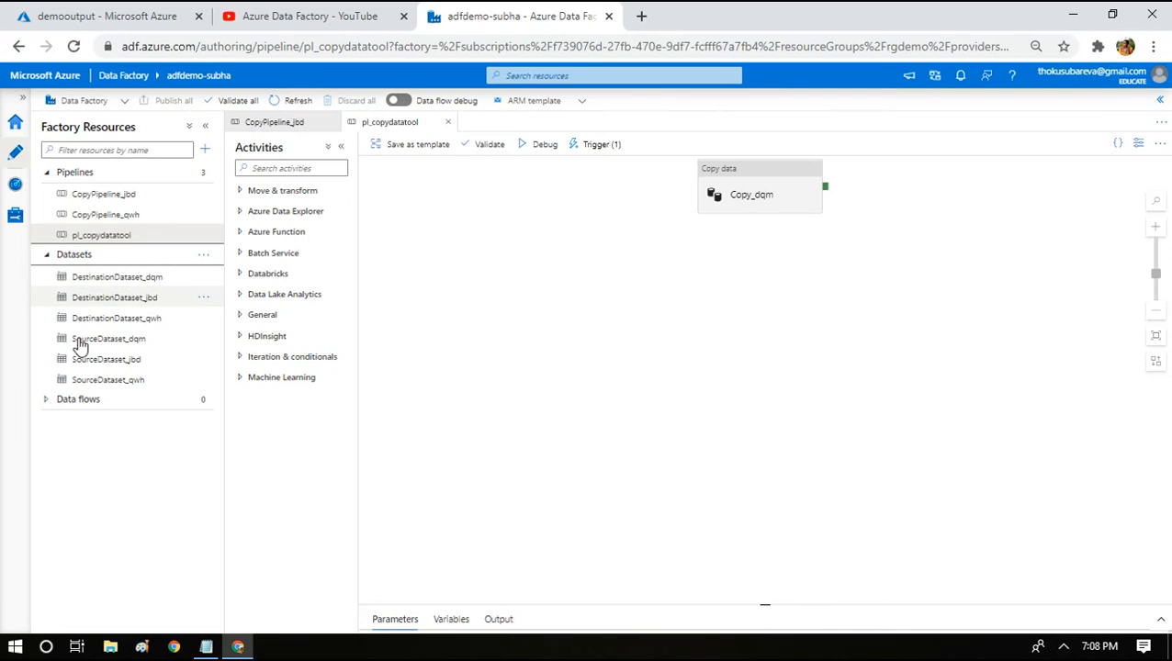
click(14, 221)
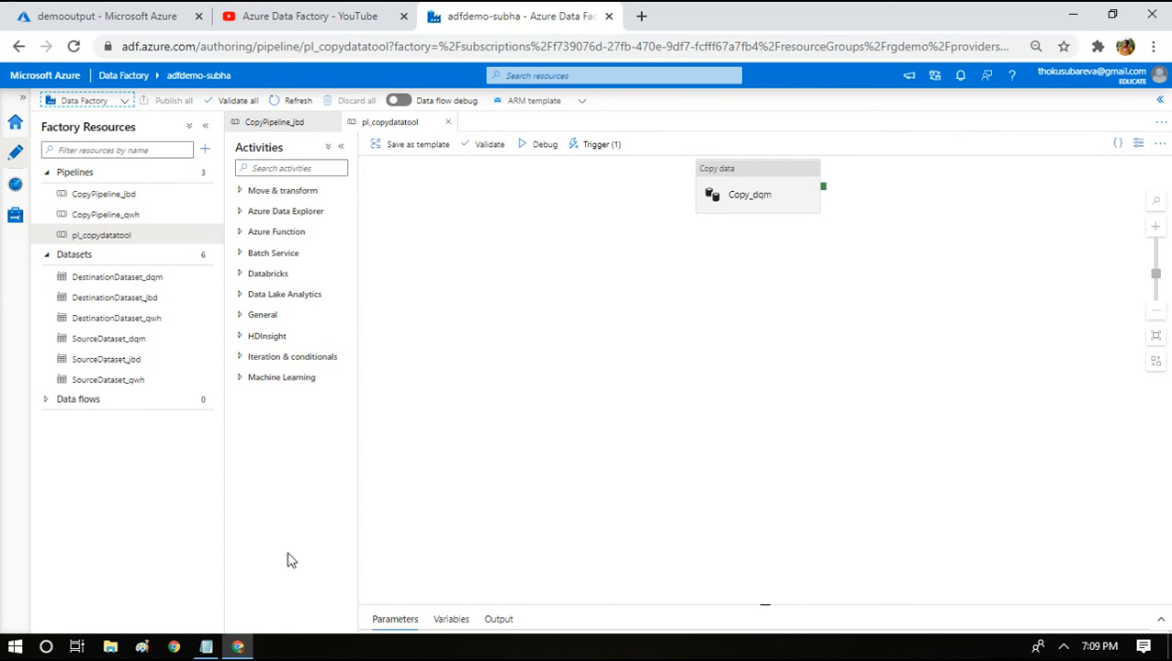
Step: In the Notepad note, add the lines "data stores" and "csv --> azure sql" below the date folder example
click(207, 646)
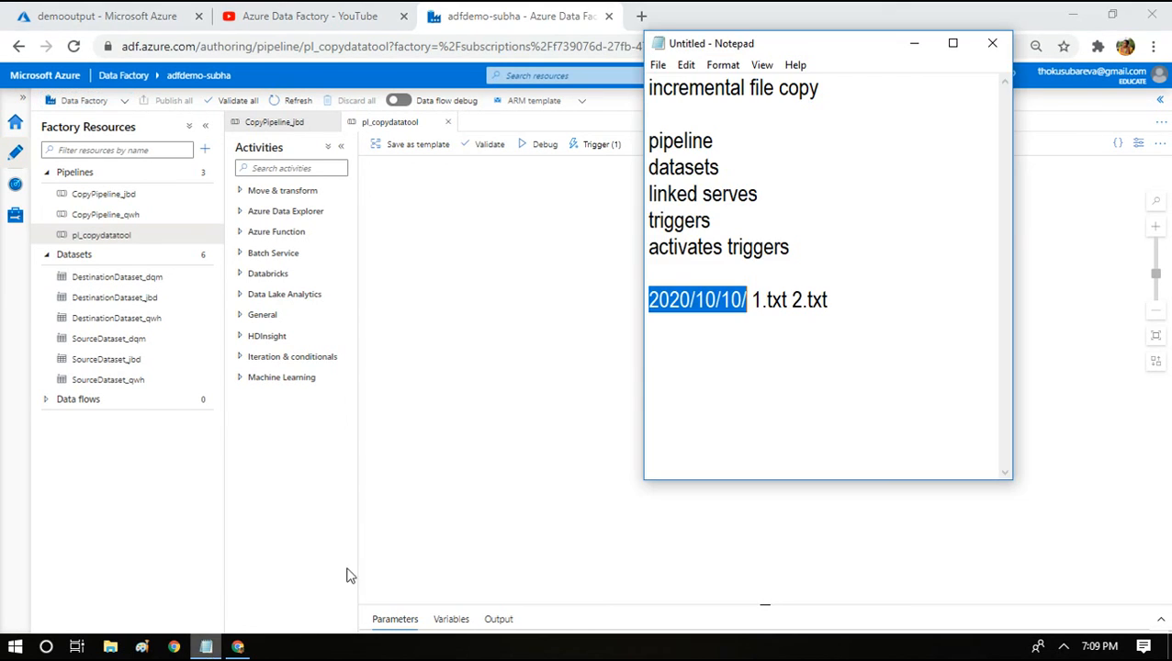
click(827, 327)
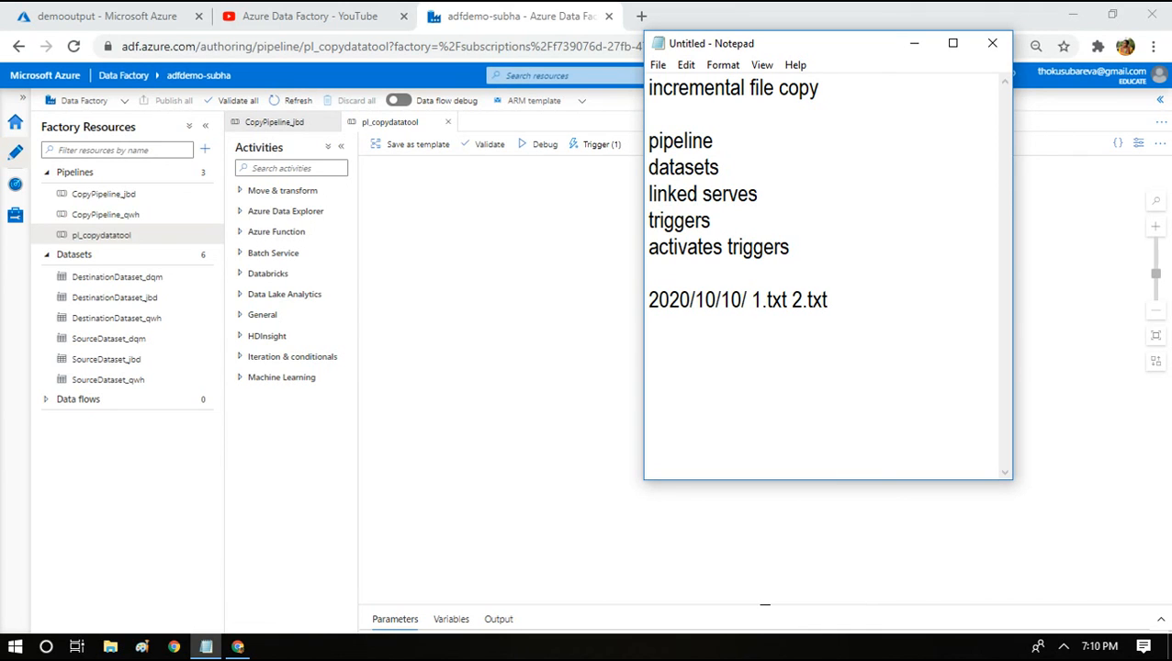
text(data stores)
key(Return)
key(Return)
text(cs)
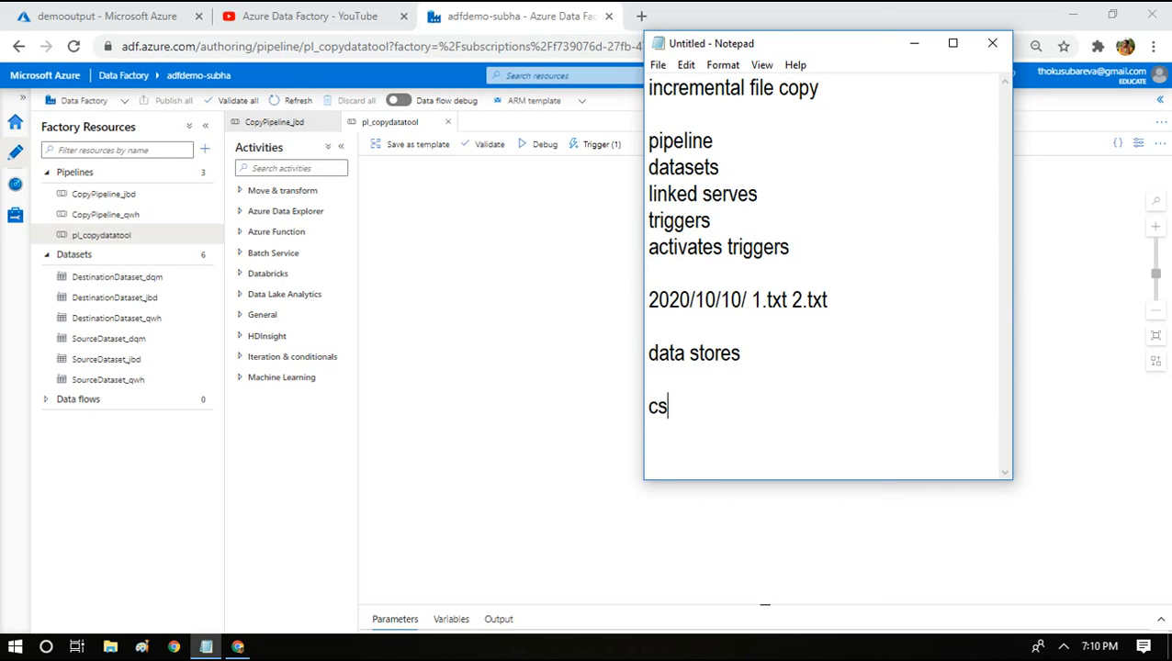
text(v --> azure sql)
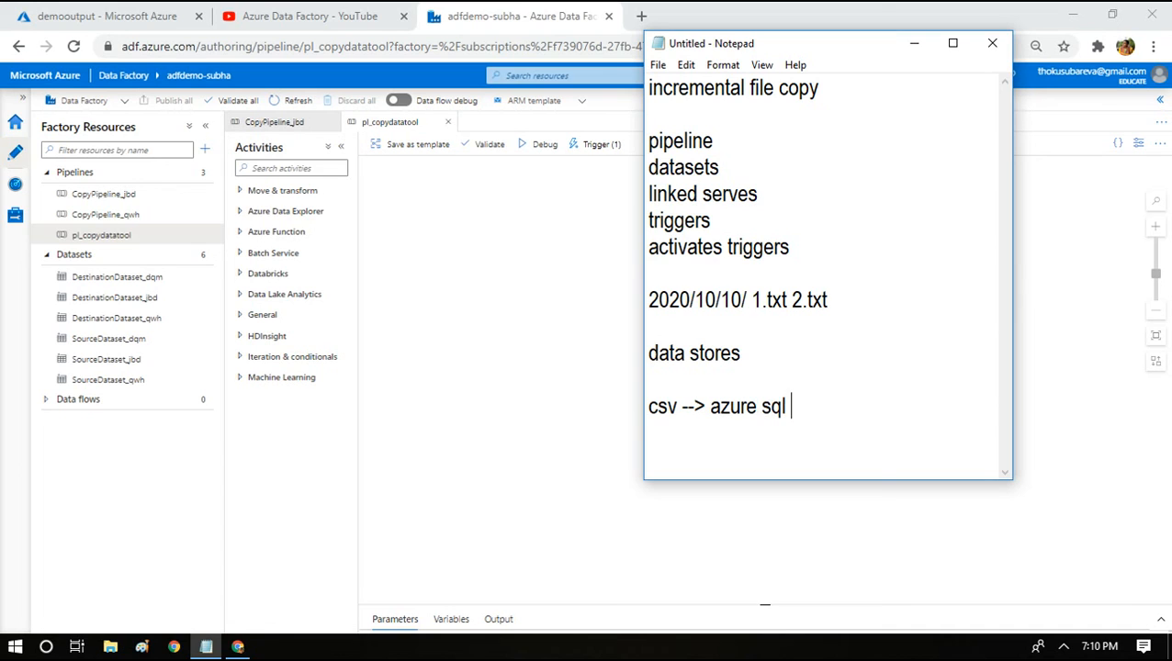